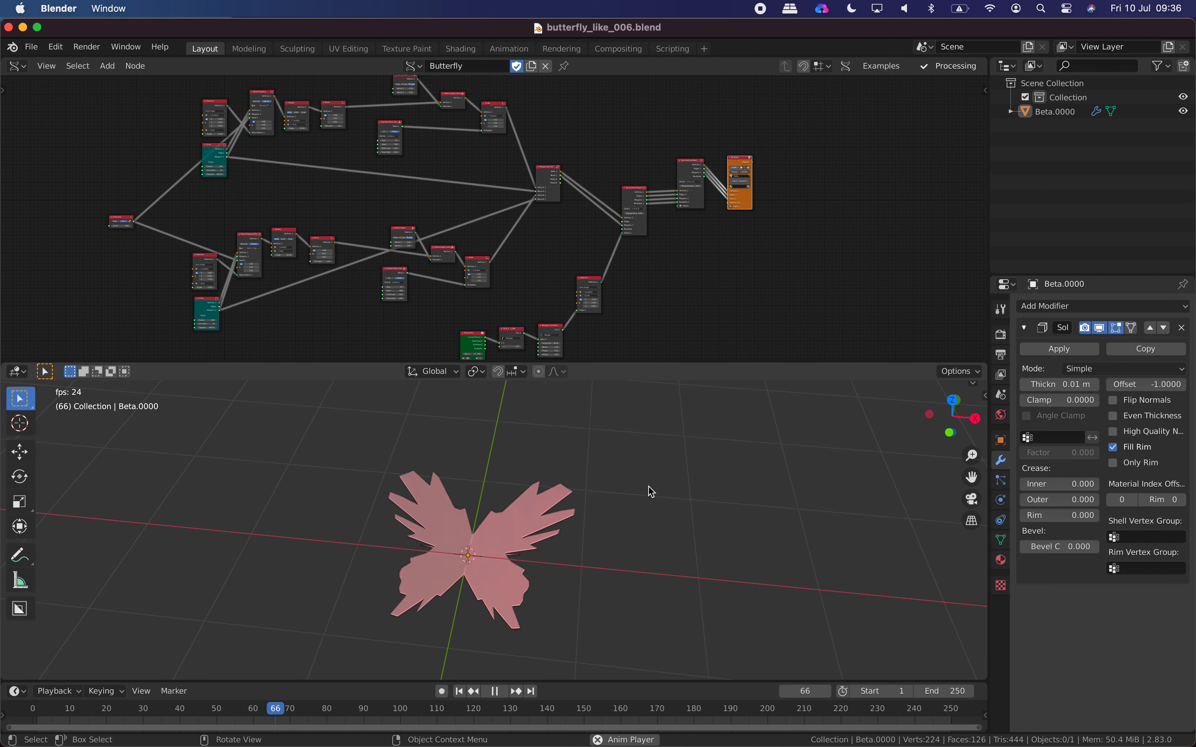
# Step: Stop the playback, enlarge the node editor and spread apart the second Symmetrize Mesh and BV Beta nodes
pyautogui.press('space')
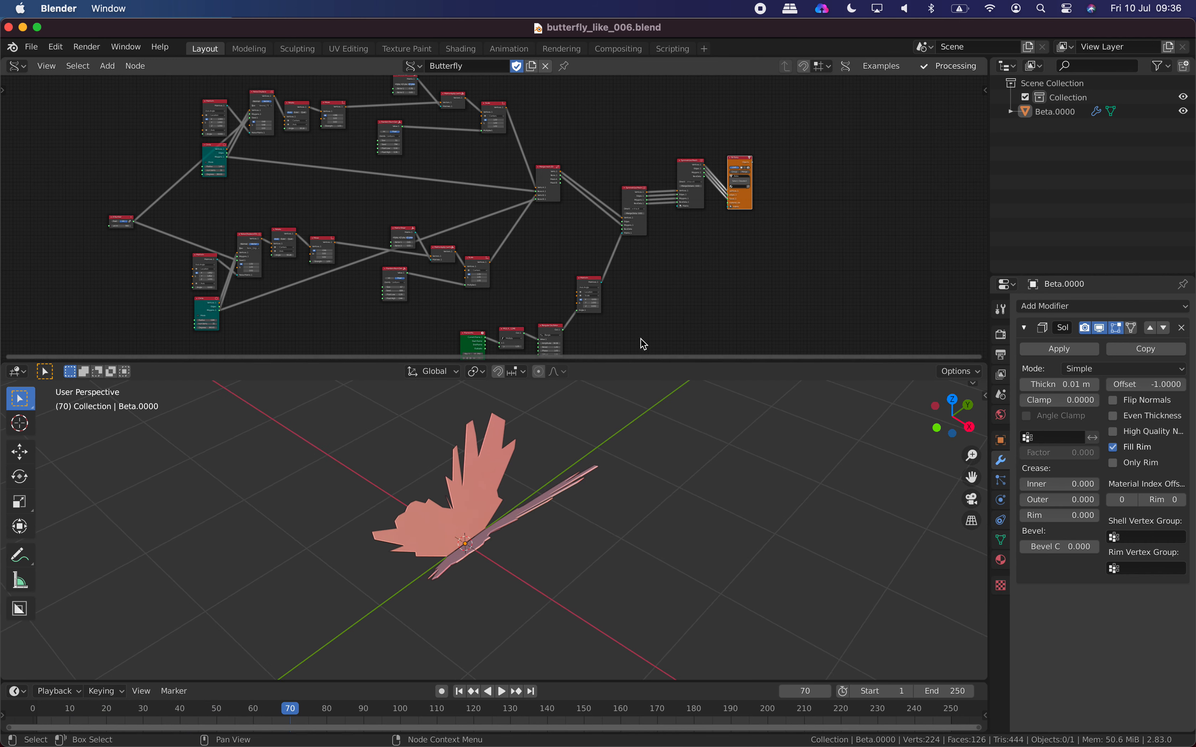
pyautogui.moveTo(646, 363); pyautogui.dragTo(622, 378)
pyautogui.scroll(4, 571, 339)
pyautogui.moveTo(622, 379); pyautogui.dragTo(536, 396, button='middle')
pyautogui.scroll(4, 597, 317)
pyautogui.moveTo(686, 224); pyautogui.dragTo(713, 233)
pyautogui.scroll(4, 685, 232)
pyautogui.moveTo(598, 122); pyautogui.dragTo(581, 140)
pyautogui.scroll(1, 514, 167)
pyautogui.scroll(1, 509, 163)
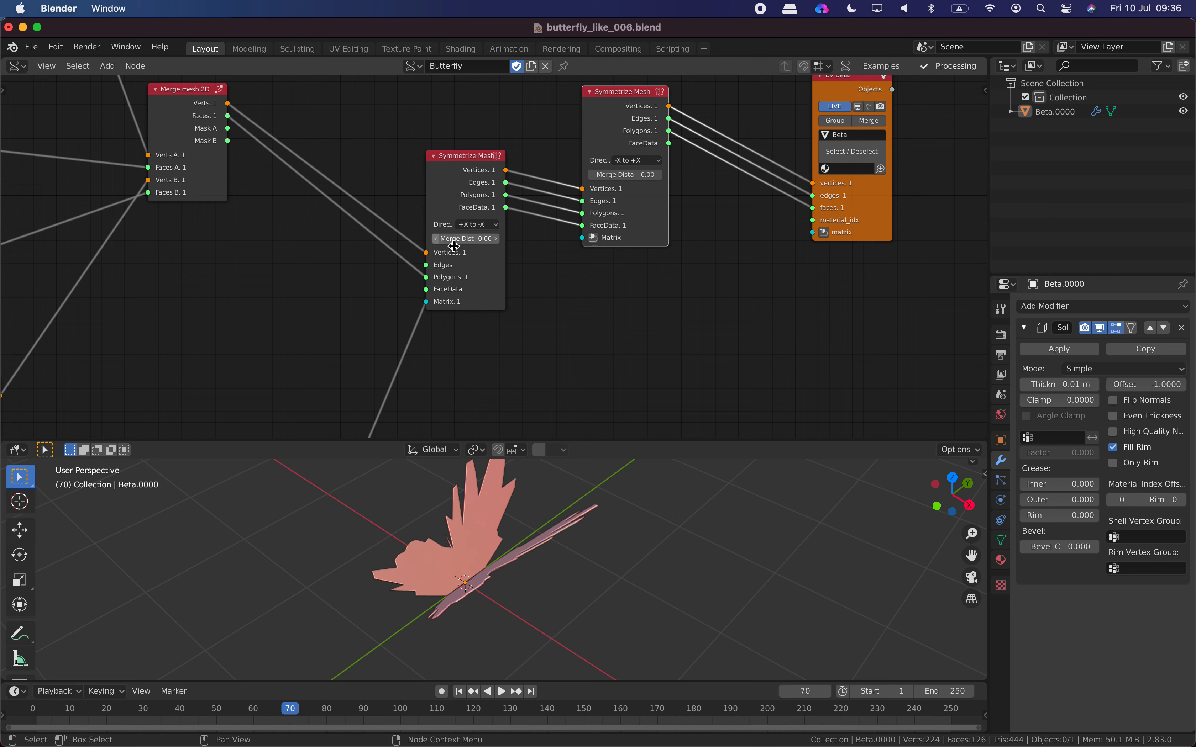
# Step: Move the -X to +X Symmetrize Mesh node higher than the +X to -X Symmetrize Mesh node
pyautogui.moveTo(585, 189); pyautogui.dragTo(558, 258, button='middle')
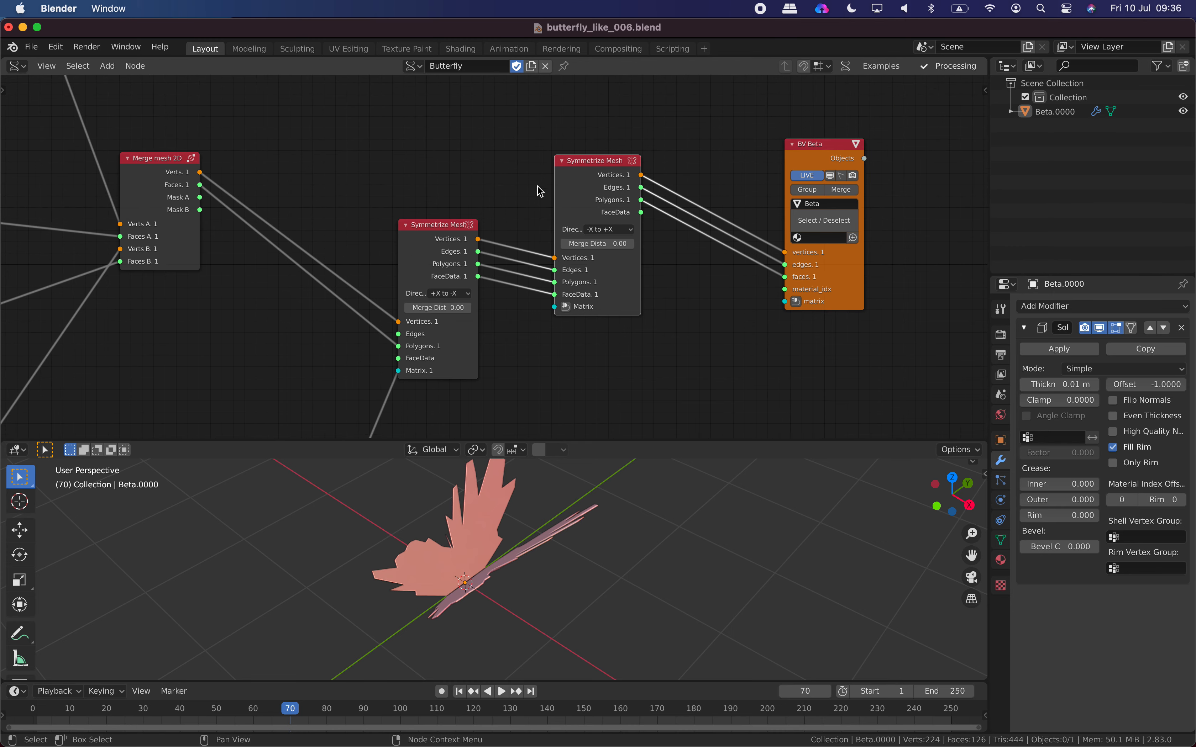
pyautogui.scroll(-2, 543, 232)
pyautogui.moveTo(558, 266); pyautogui.dragTo(705, 251, button='middle')
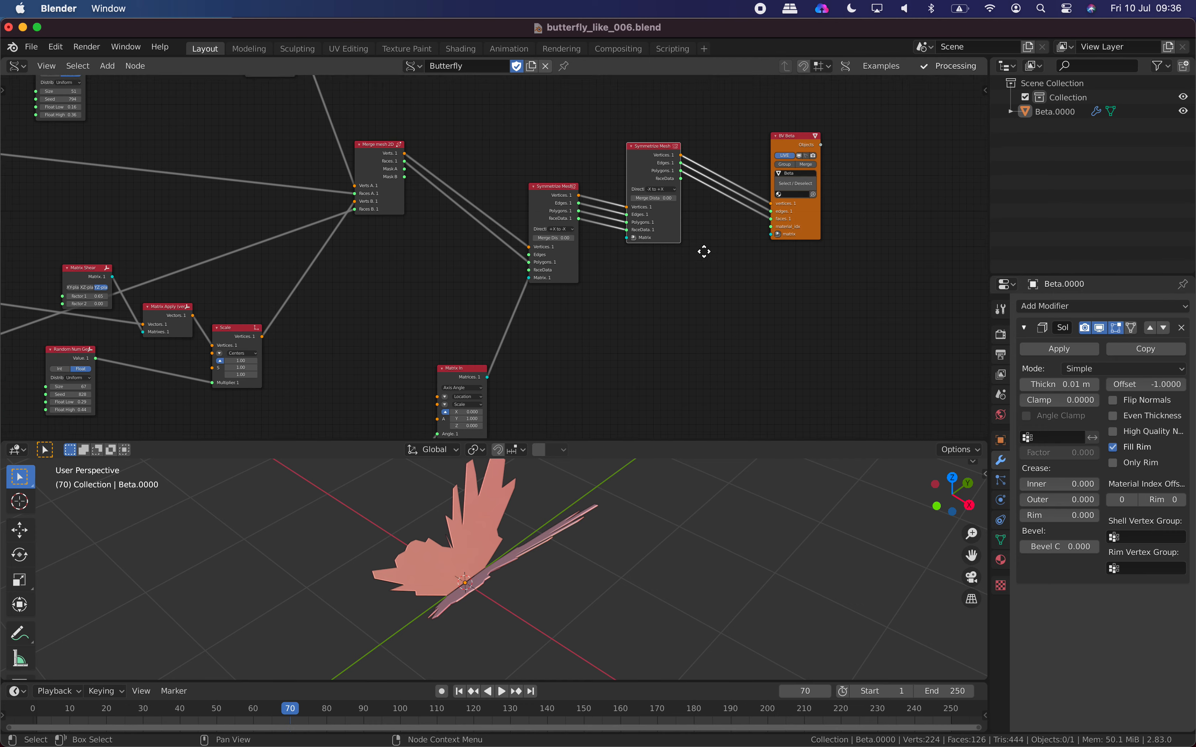
pyautogui.scroll(2, 704, 251)
pyautogui.moveTo(712, 149); pyautogui.dragTo(713, 76)
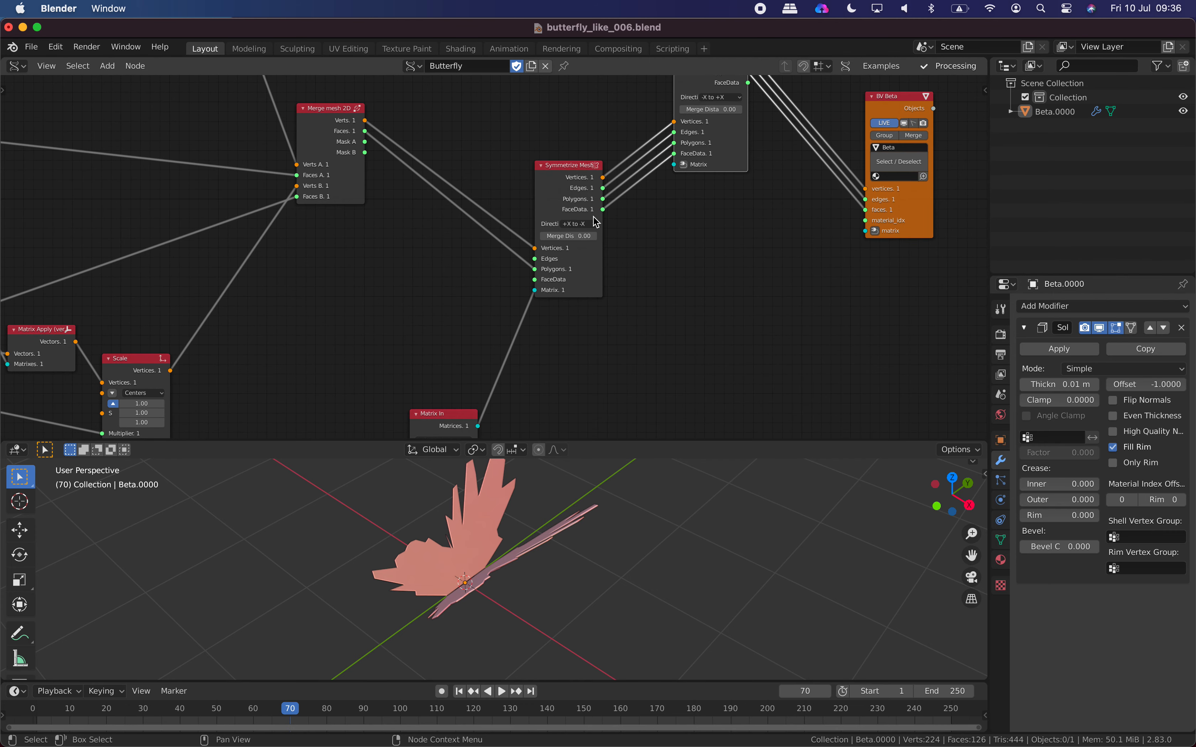
# Step: Connect the +X to -X Symmetrize Mesh node's vertices, edges and polygons directly to BV Beta, bypassing the second Symmetrize Mesh
pyautogui.moveTo(592, 187); pyautogui.dragTo(491, 209, button='middle')
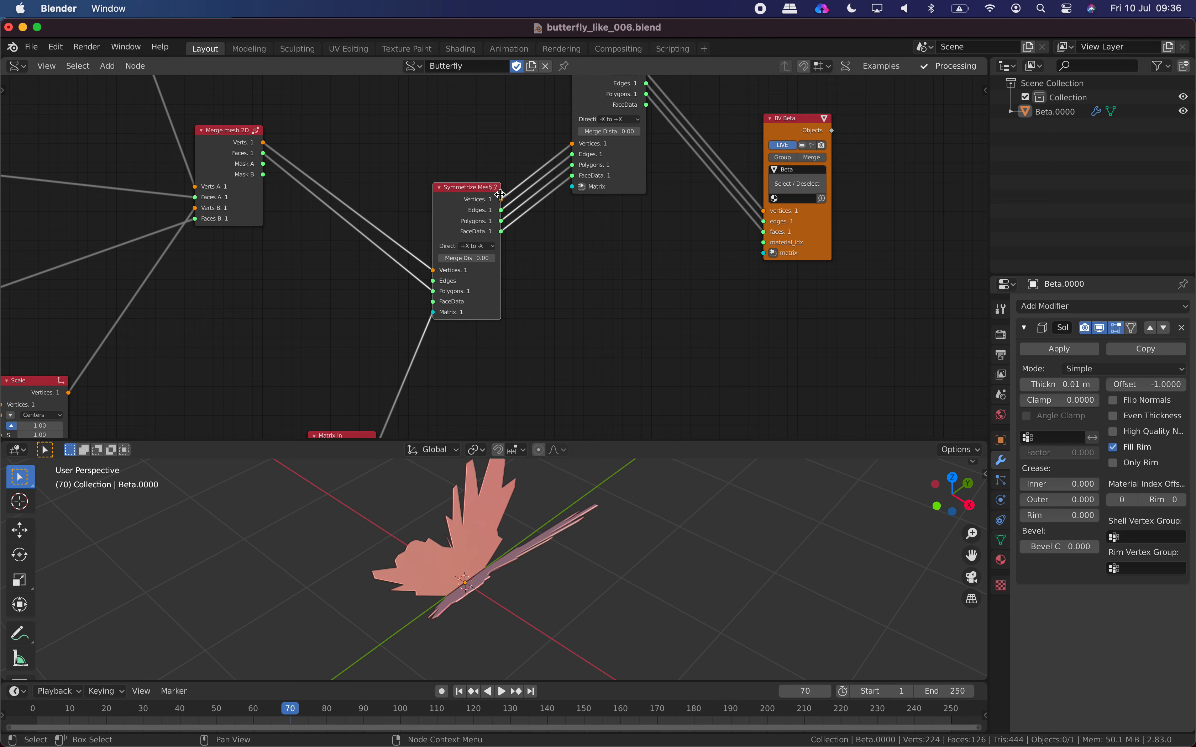
pyautogui.click(804, 226)
pyautogui.press('f')
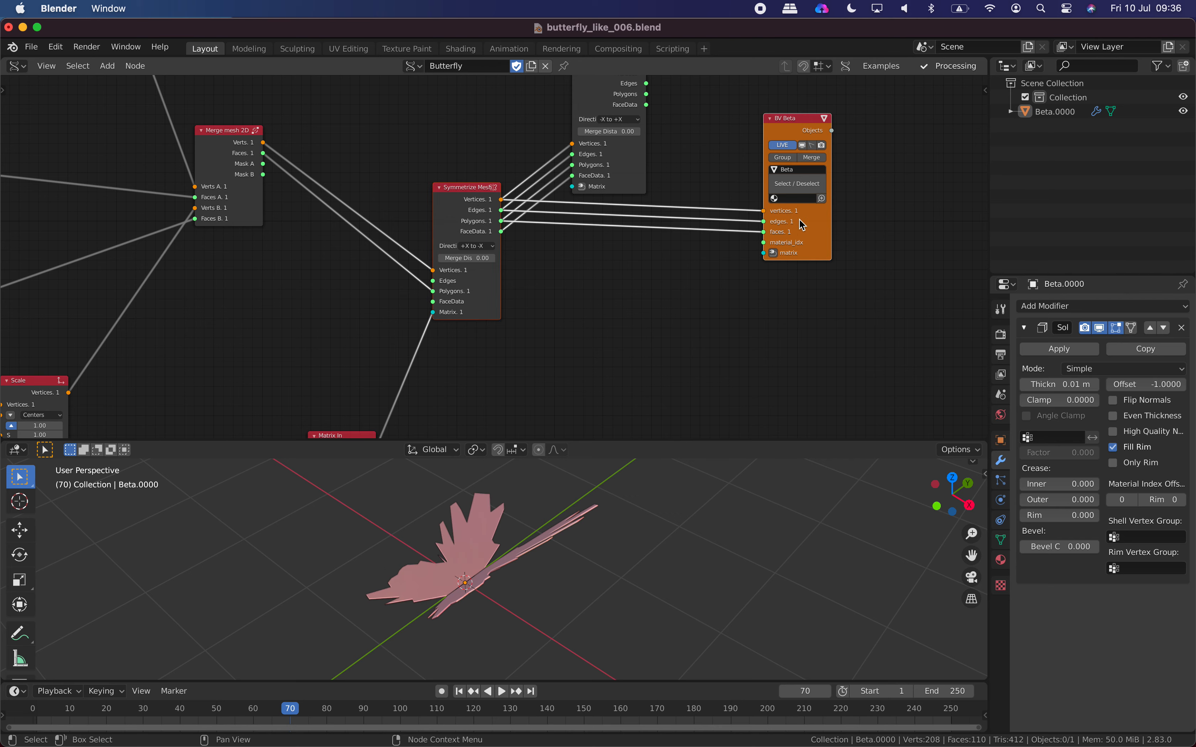
# Step: Play the animation from an orbited view to examine the wings with the second Symmetrize Mesh bypassed, and stop it
pyautogui.moveTo(591, 567); pyautogui.dragTo(652, 547, button='middle')
pyautogui.press('space')
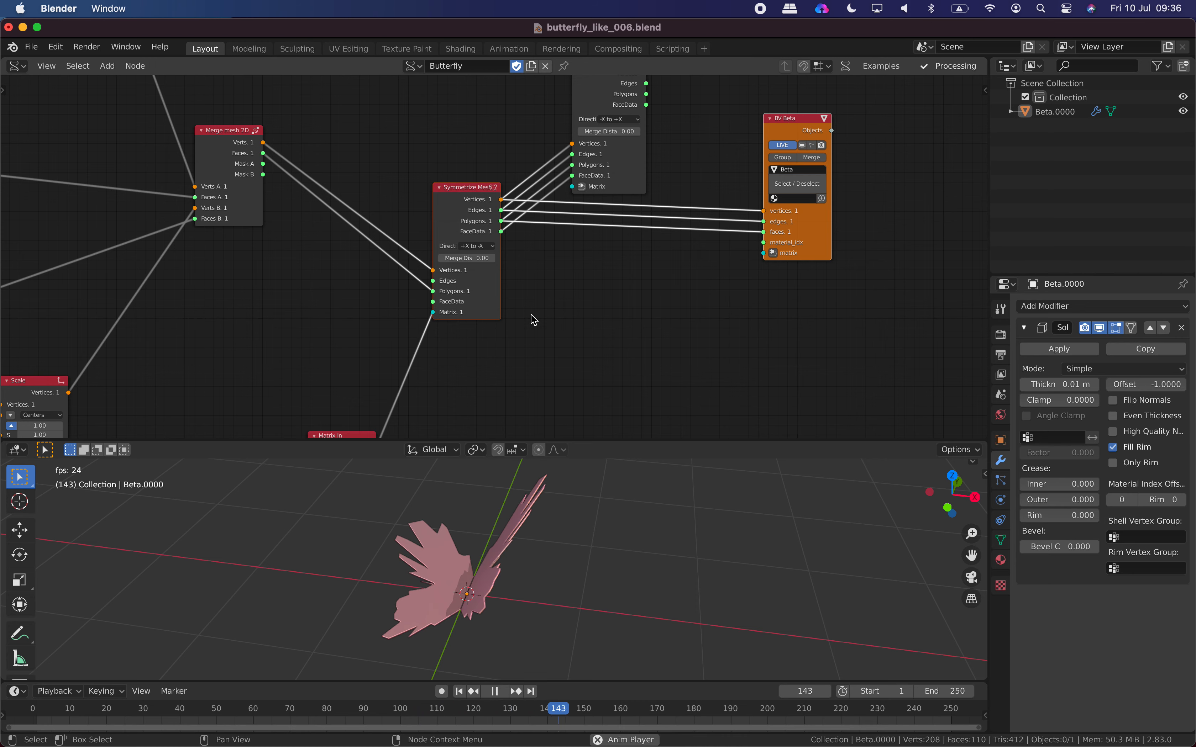
pyautogui.press('space')
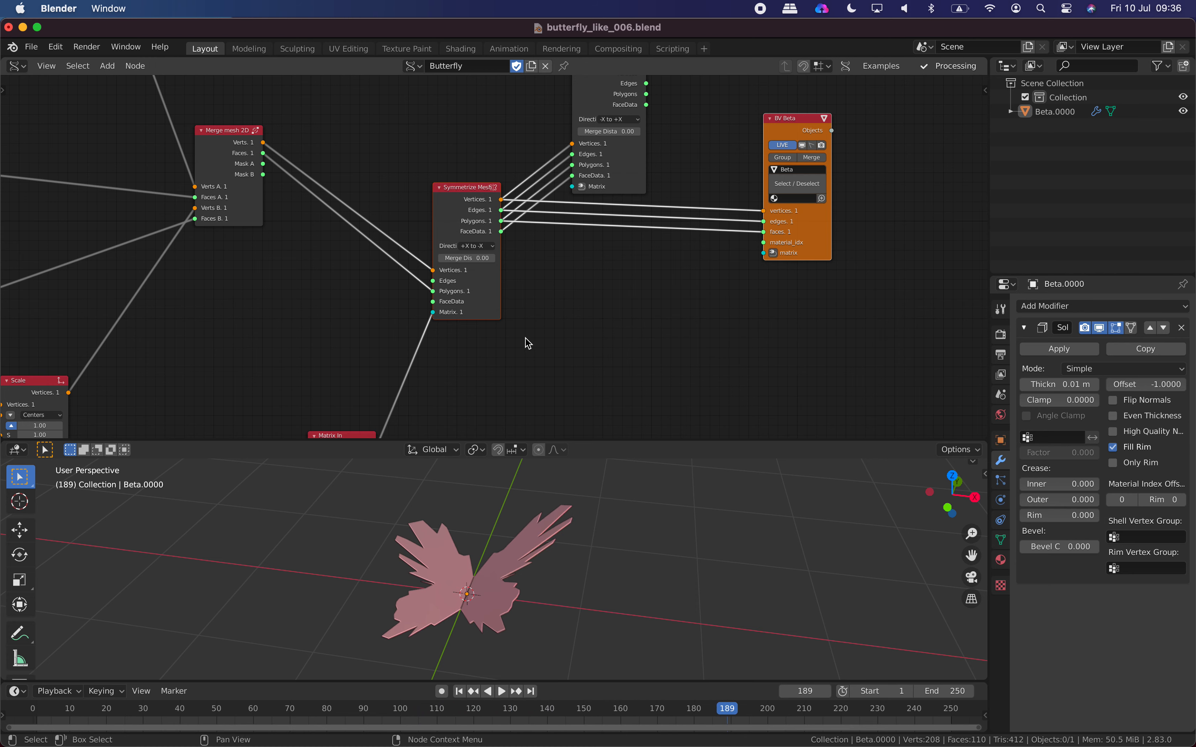
# Step: Move the Matrix In node up closer to the +X to -X Symmetrize Mesh node, briefly playing the animation as a check
pyautogui.moveTo(532, 329); pyautogui.dragTo(613, 178, button='middle')
pyautogui.moveTo(444, 239); pyautogui.dragTo(471, 169)
pyautogui.press('space')
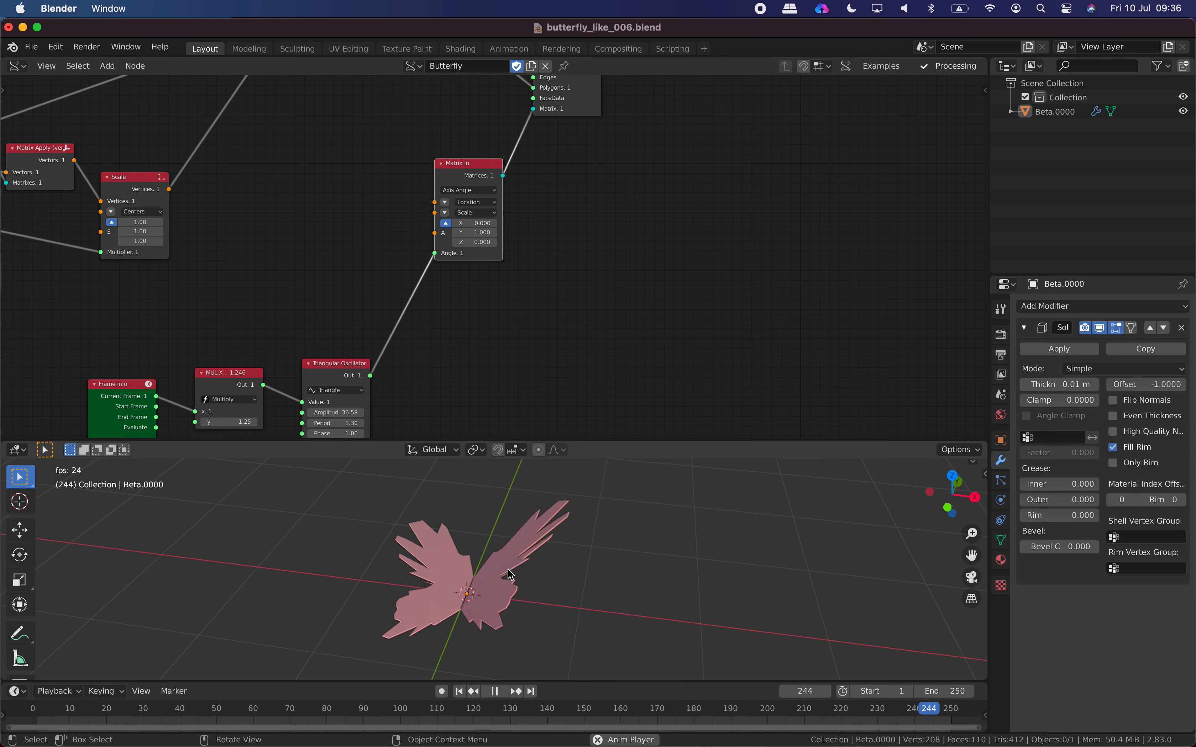
pyautogui.press('space')
pyautogui.hscroll(-1, 553, 266)
pyautogui.moveTo(490, 157); pyautogui.dragTo(490, 136)
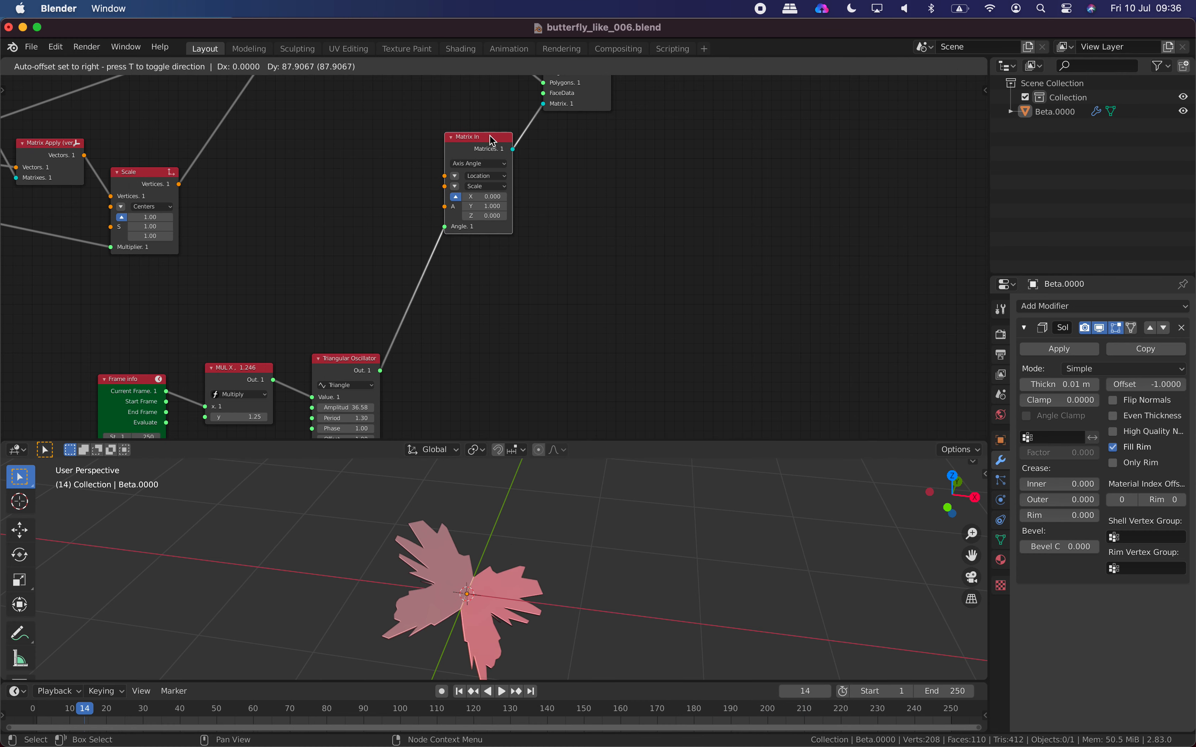
pyautogui.hscroll(-1, 487, 153)
# Step: Move the Triangular Oscillator, Multiply and Frame Info nodes up into a compact chain beside Matrix In
pyautogui.moveTo(352, 361); pyautogui.dragTo(384, 227)
pyautogui.moveTo(234, 376); pyautogui.dragTo(269, 284)
pyautogui.moveTo(138, 384); pyautogui.dragTo(192, 299)
pyautogui.scroll(2, 358, 299)
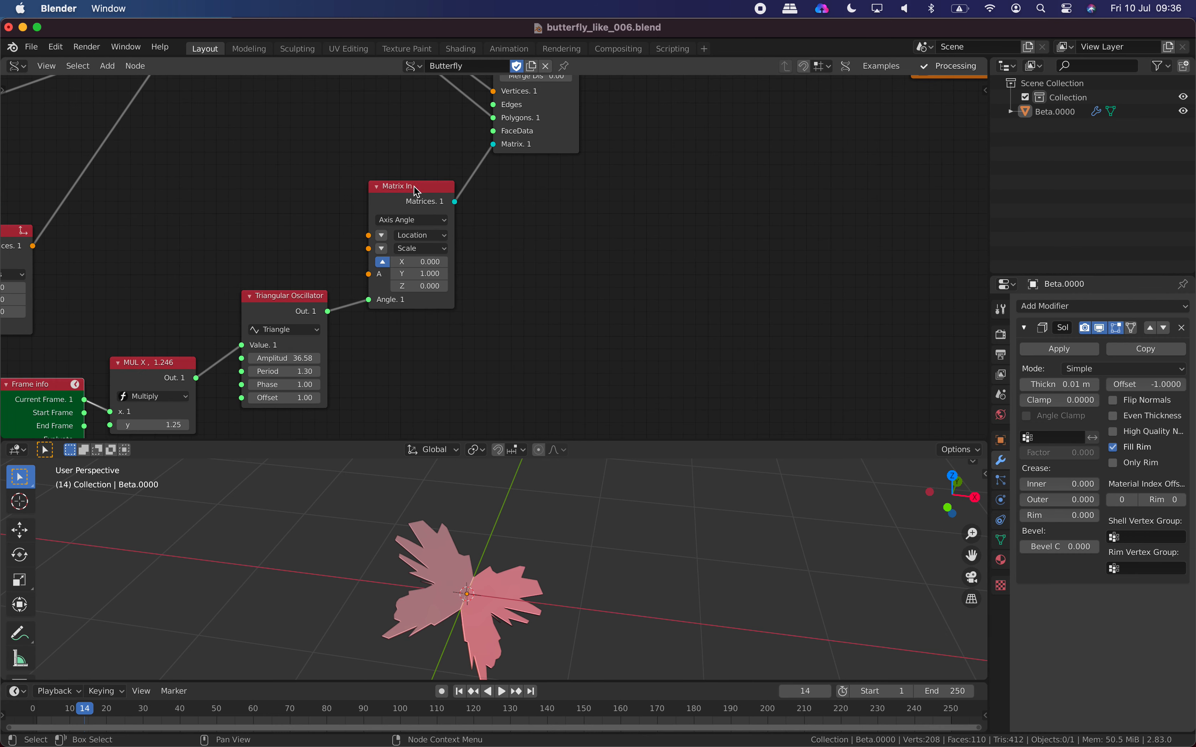
pyautogui.hscroll(-2, 415, 190)
pyautogui.moveTo(472, 255); pyautogui.dragTo(474, 274, button='middle')
pyautogui.moveTo(484, 204); pyautogui.dragTo(481, 202)
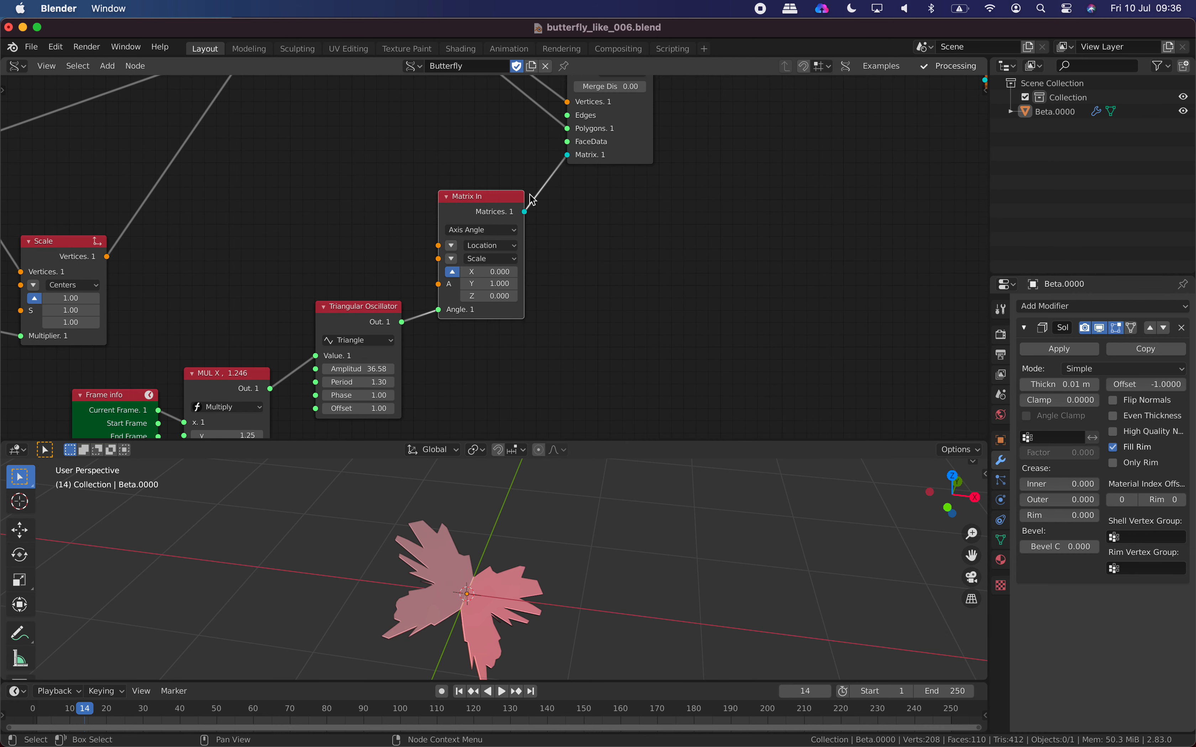
# Step: Select the +X to -X Symmetrize Mesh node and play the animation to examine the wing rotation it receives
pyautogui.moveTo(529, 196); pyautogui.dragTo(448, 313, button='middle')
pyautogui.moveTo(533, 250); pyautogui.dragTo(536, 253)
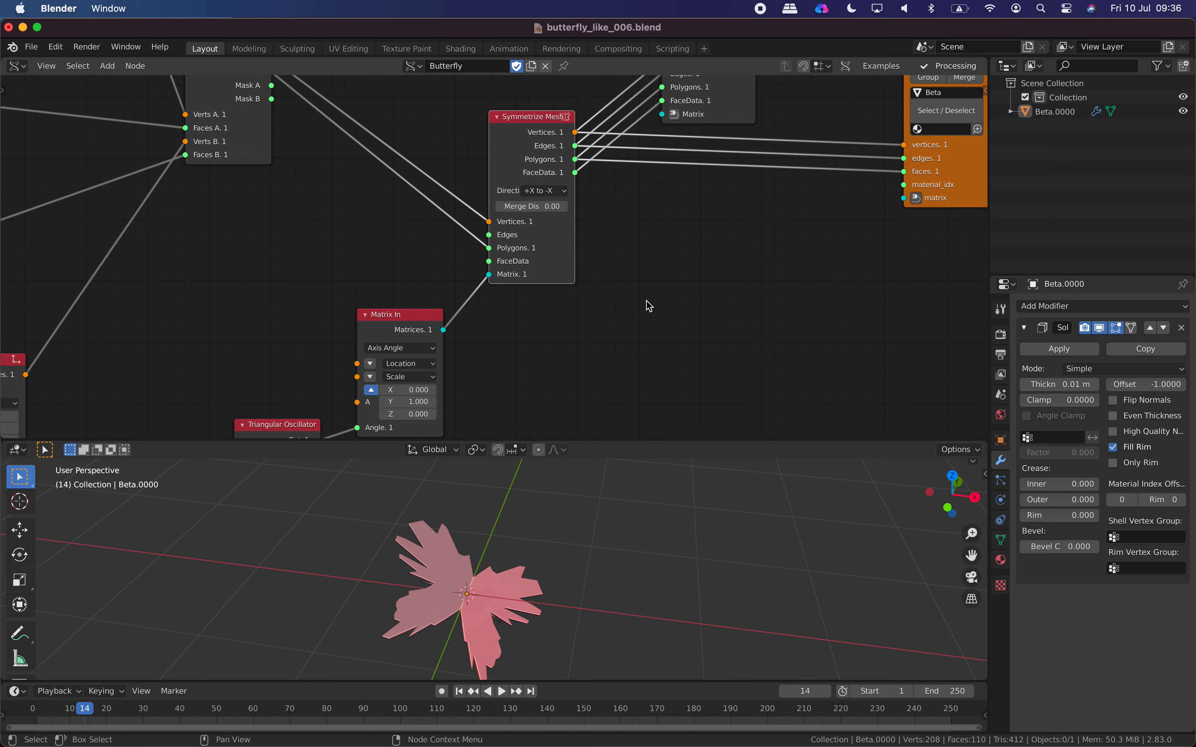
pyautogui.press('space')
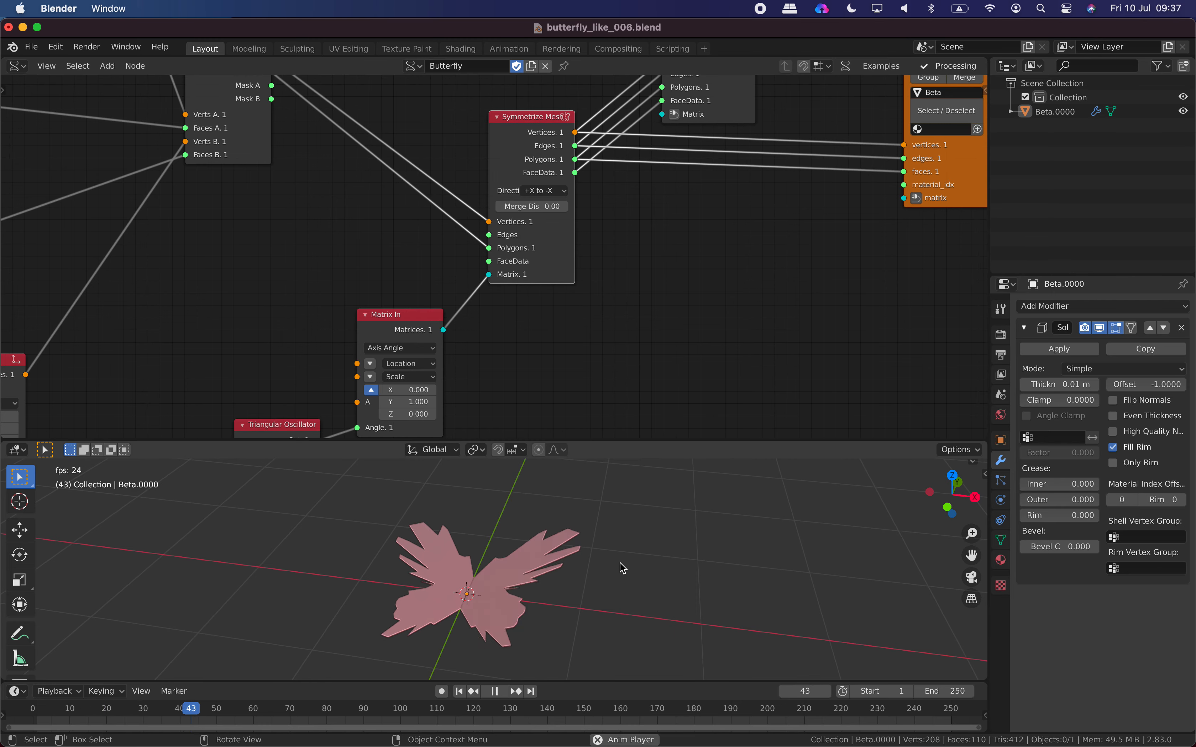
pyautogui.press('space')
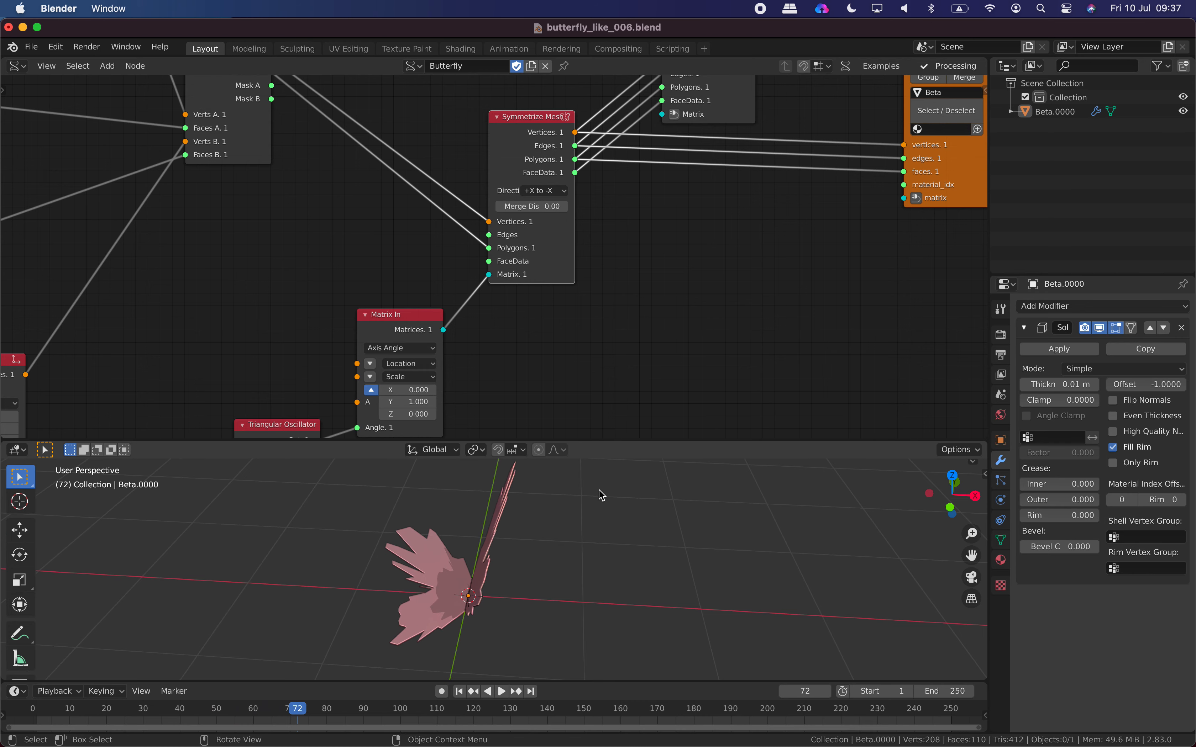
# Step: Reconnect BV Beta to the -X to +X Symmetrize Mesh node's vertices, edges and polygons, and play the animation to check both wings
pyautogui.scroll(10, 621, 280)
pyautogui.click(763, 224)
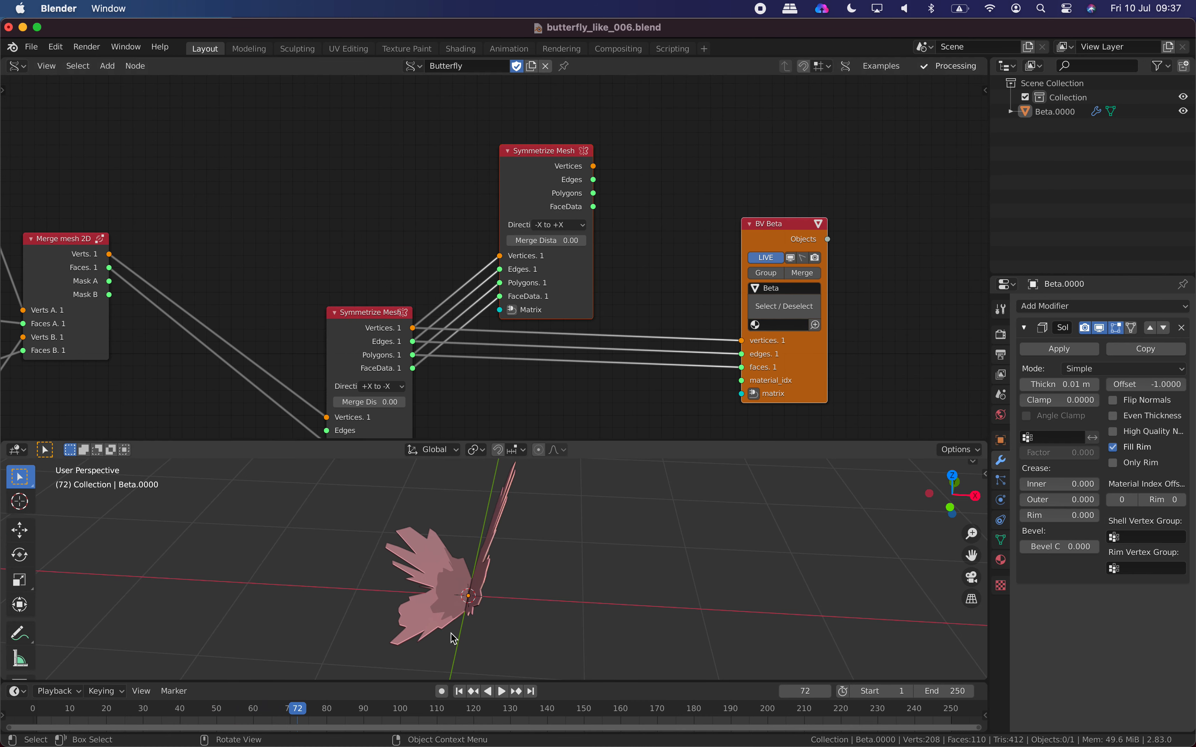
pyautogui.click(540, 190)
pyautogui.keyDown('shift'); pyautogui.click(760, 226); pyautogui.keyUp('shift')
pyautogui.hotkey('shift', 'f')
pyautogui.press('space')
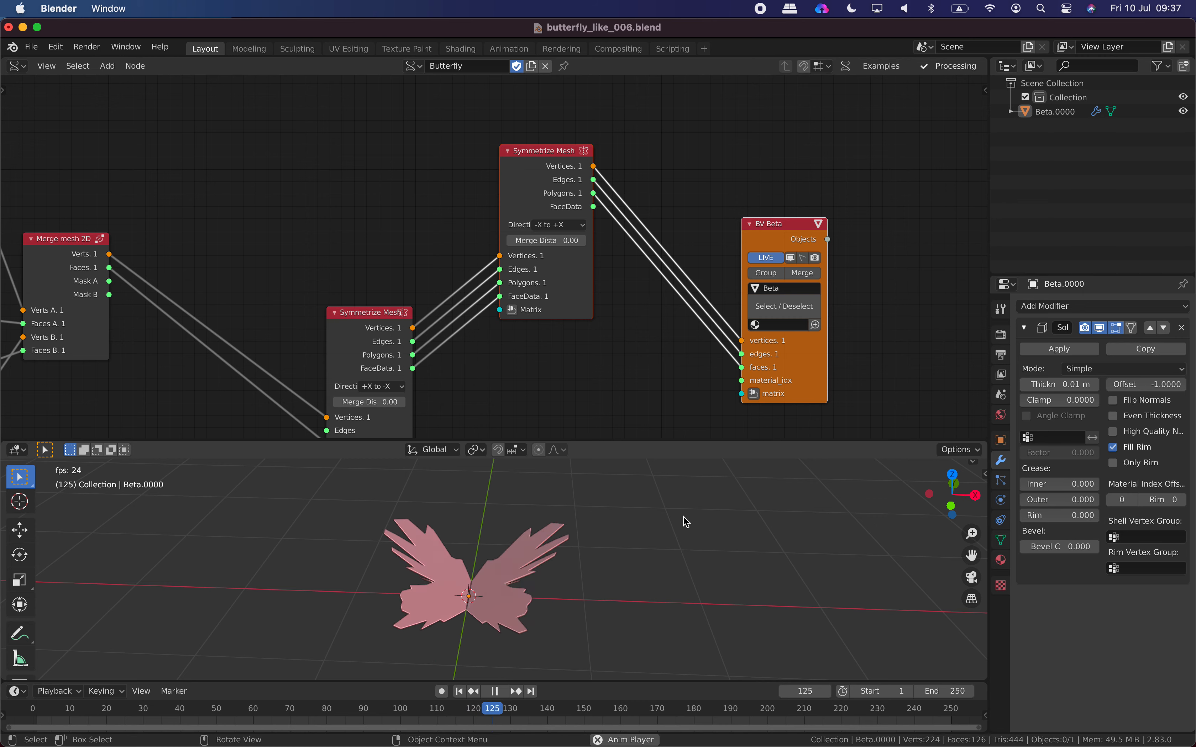
pyautogui.press('space')
# Step: Move the +X to -X Symmetrize Mesh node closer to the second one and shift Merge mesh 2D farther from it
pyautogui.moveTo(574, 238); pyautogui.dragTo(647, 140, button='middle')
pyautogui.moveTo(467, 219); pyautogui.dragTo(506, 193)
pyautogui.scroll(-2, 494, 232)
pyautogui.scroll(1, 539, 236)
pyautogui.moveTo(487, 237); pyautogui.dragTo(565, 264, button='middle')
pyautogui.scroll(2, 571, 251)
pyautogui.moveTo(687, 132); pyautogui.dragTo(674, 156, button='middle')
pyautogui.scroll(1, 594, 290)
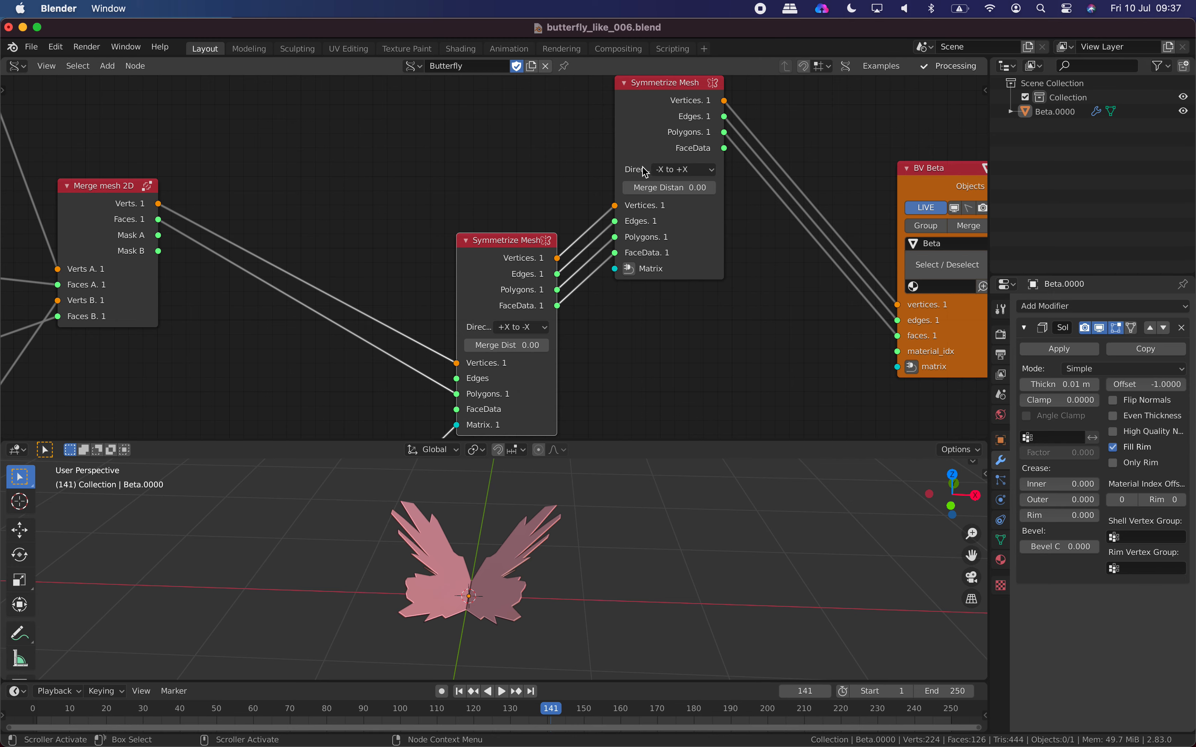
pyautogui.hscroll(-8, 662, 181)
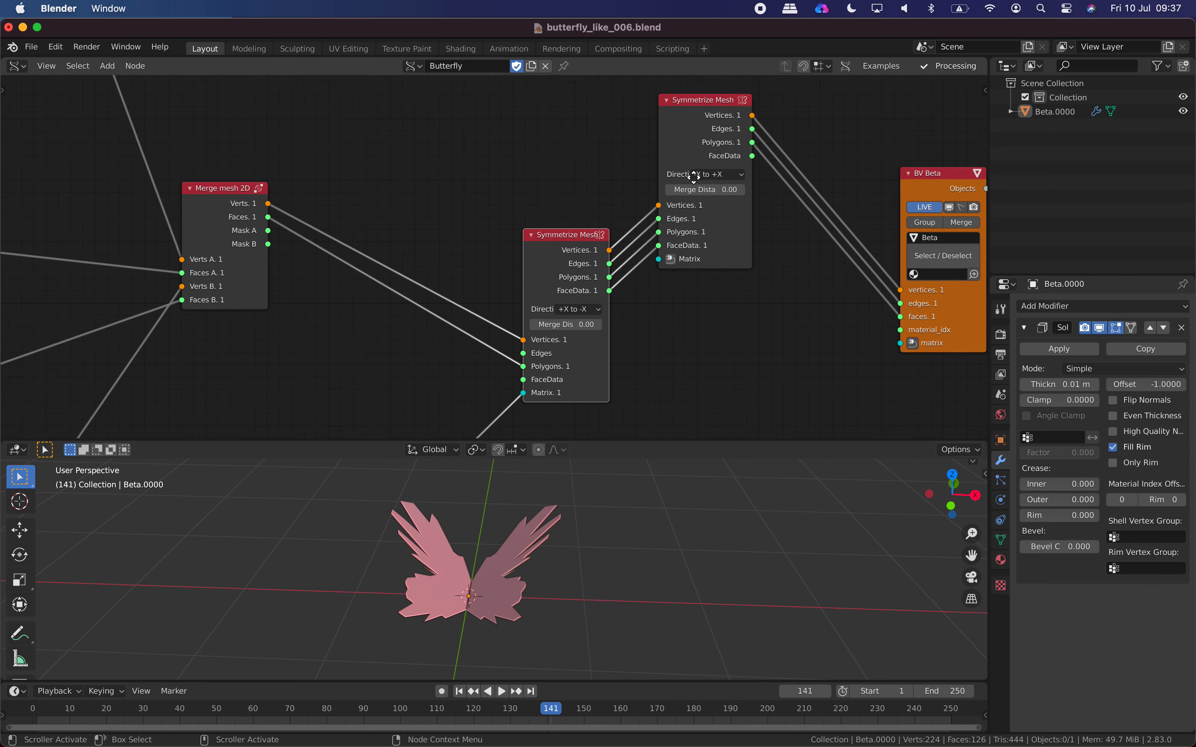
pyautogui.scroll(-1, 657, 207)
pyautogui.moveTo(427, 189); pyautogui.dragTo(410, 184)
pyautogui.scroll(-6, 531, 209)
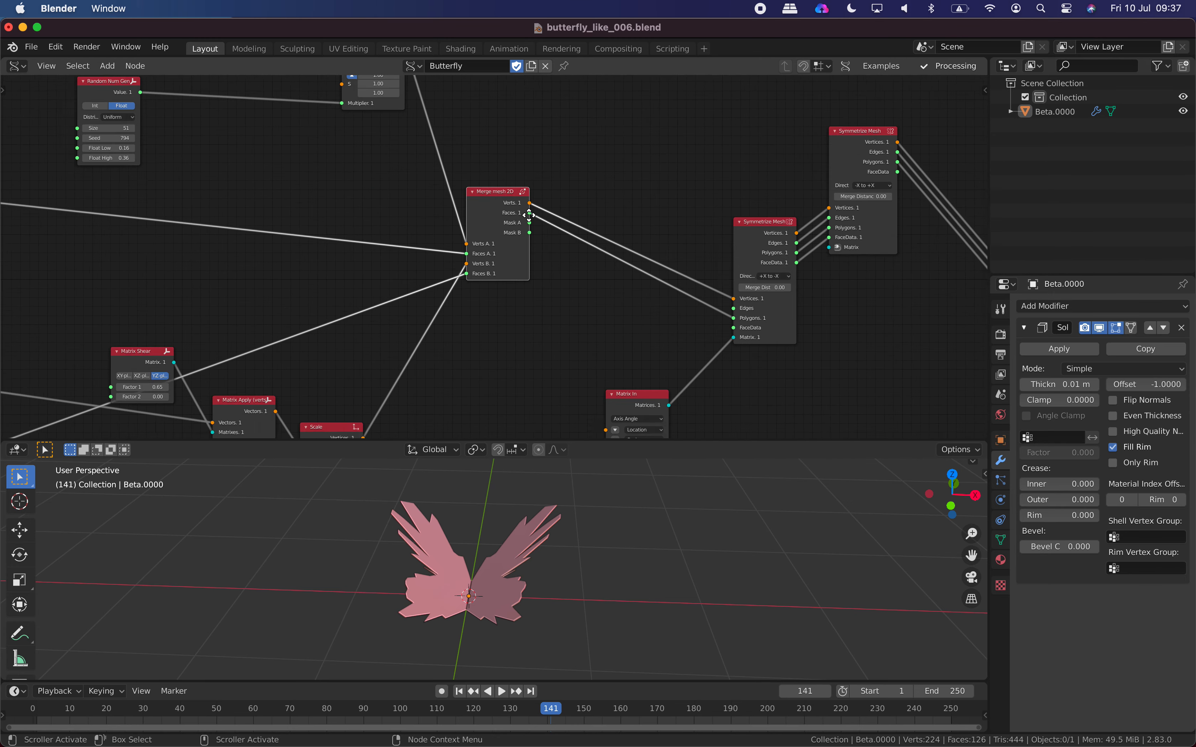
# Step: In an enlarged top orthographic 3D view, sketch annotation outlines of two rounded wing lobes with jagged edges beside the butterfly
pyautogui.moveTo(531, 211); pyautogui.dragTo(634, 225, button='middle')
pyautogui.moveTo(383, 199); pyautogui.dragTo(563, 227, button='middle')
pyautogui.moveTo(554, 475); pyautogui.dragTo(446, 539, button='middle')
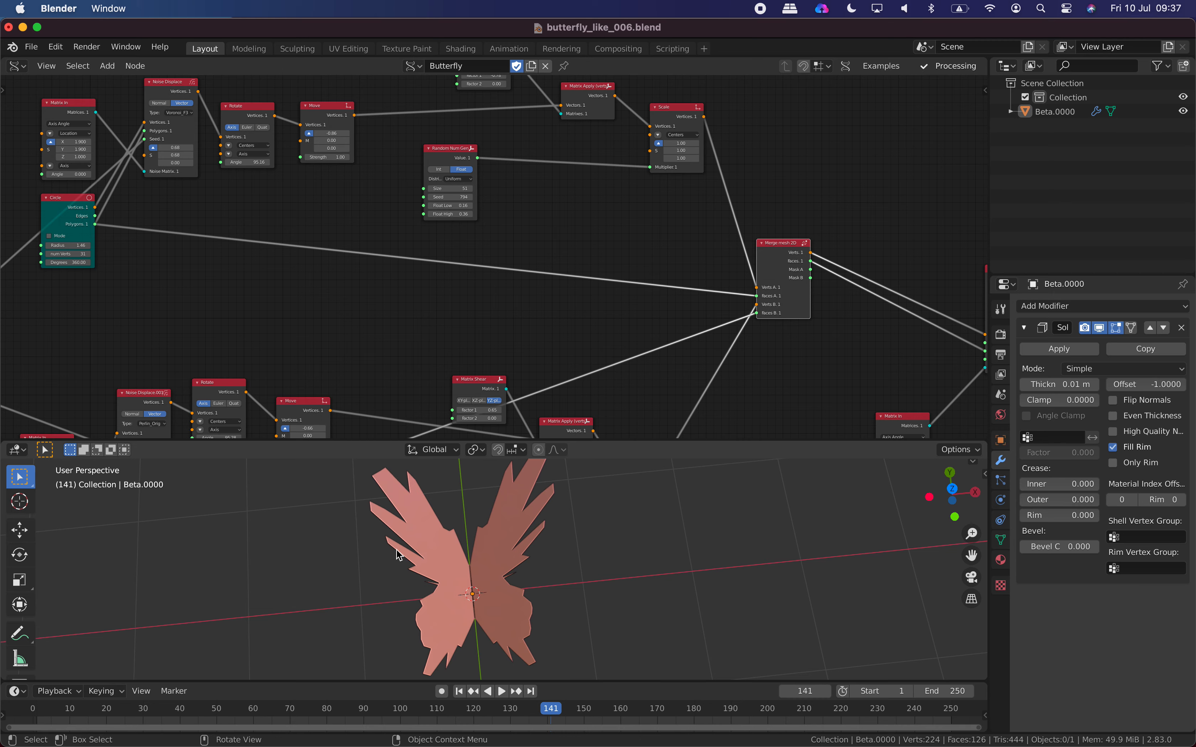
pyautogui.moveTo(404, 492); pyautogui.dragTo(480, 537, button='middle')
pyautogui.moveTo(627, 441); pyautogui.dragTo(627, 308)
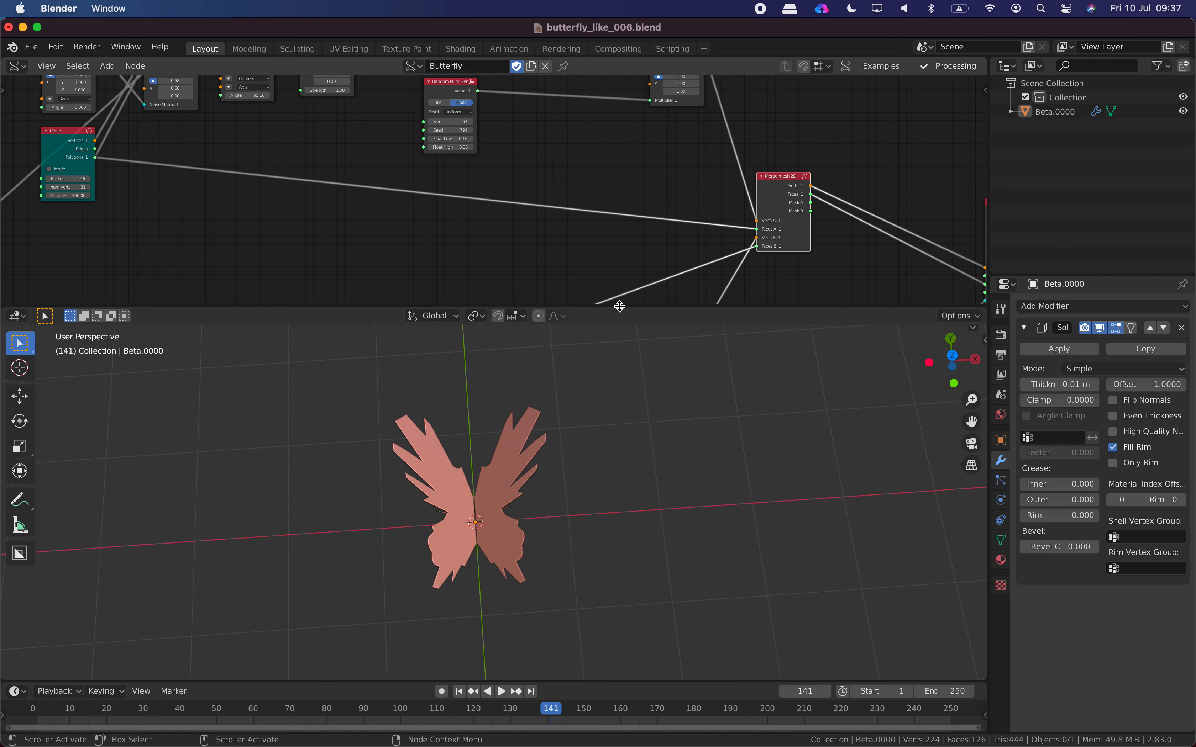
pyautogui.click(949, 354)
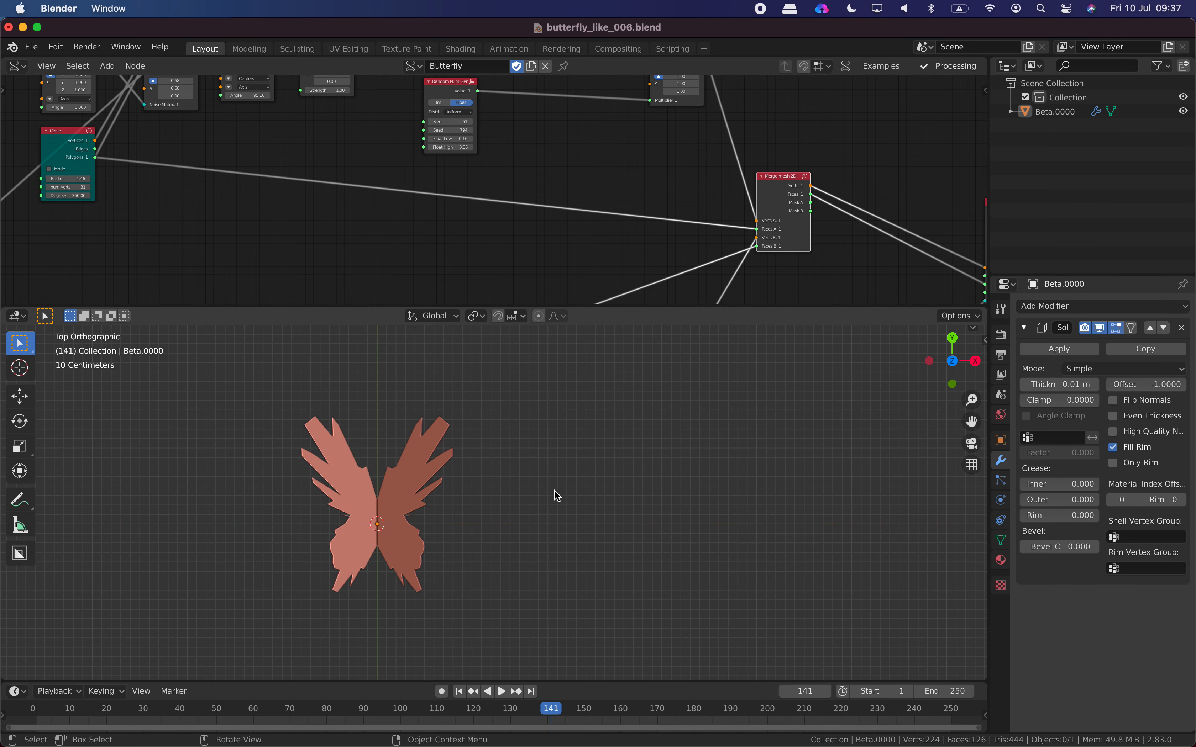
pyautogui.moveTo(529, 513)
pyautogui.mouseDown()
pyautogui.moveTo(526, 494)
pyautogui.moveTo(583, 431)
pyautogui.mouseUp()
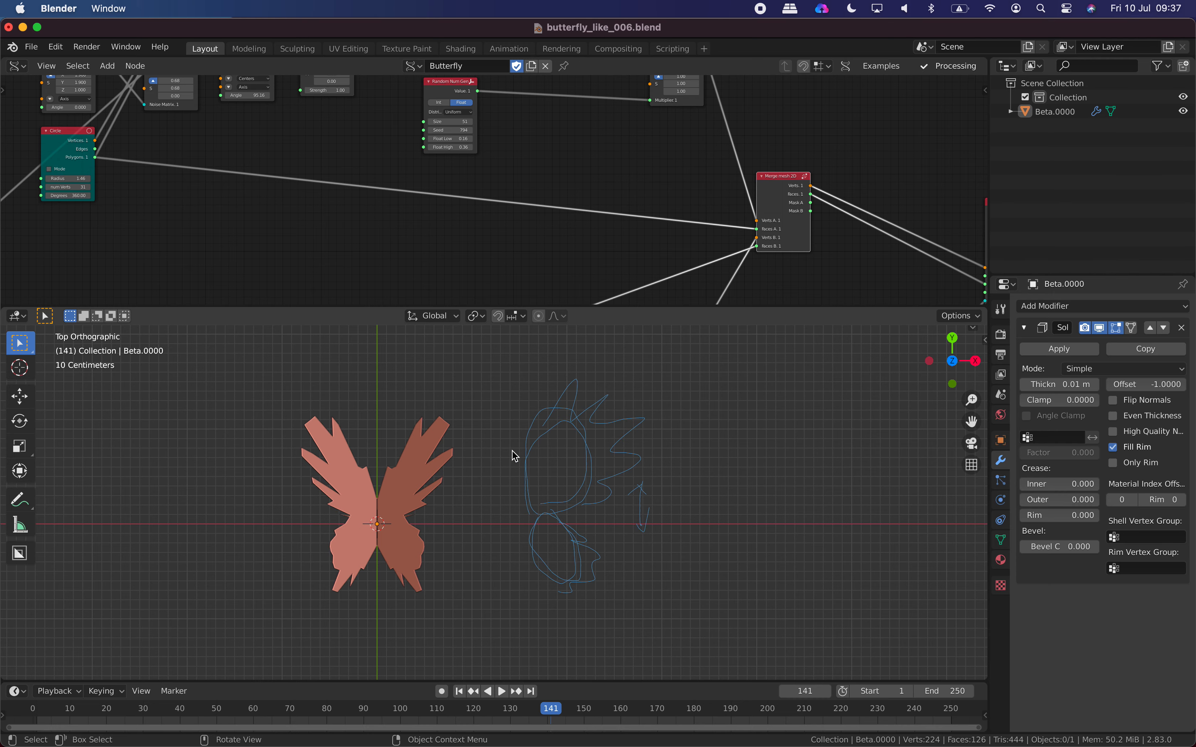
# Step: Enlarge the node editor and examine the upper and lower wing node chains leading to Merge mesh 2D
pyautogui.moveTo(577, 307); pyautogui.dragTo(568, 367)
pyautogui.scroll(-4, 425, 296)
pyautogui.moveTo(409, 284); pyautogui.dragTo(618, 368, button='middle')
pyautogui.scroll(-1, 470, 299)
pyautogui.scroll(6, 472, 291)
pyautogui.scroll(1, 474, 276)
pyautogui.moveTo(481, 259); pyautogui.dragTo(471, 235, button='middle')
pyautogui.moveTo(622, 359); pyautogui.dragTo(610, 572)
pyautogui.scroll(-1, 565, 422)
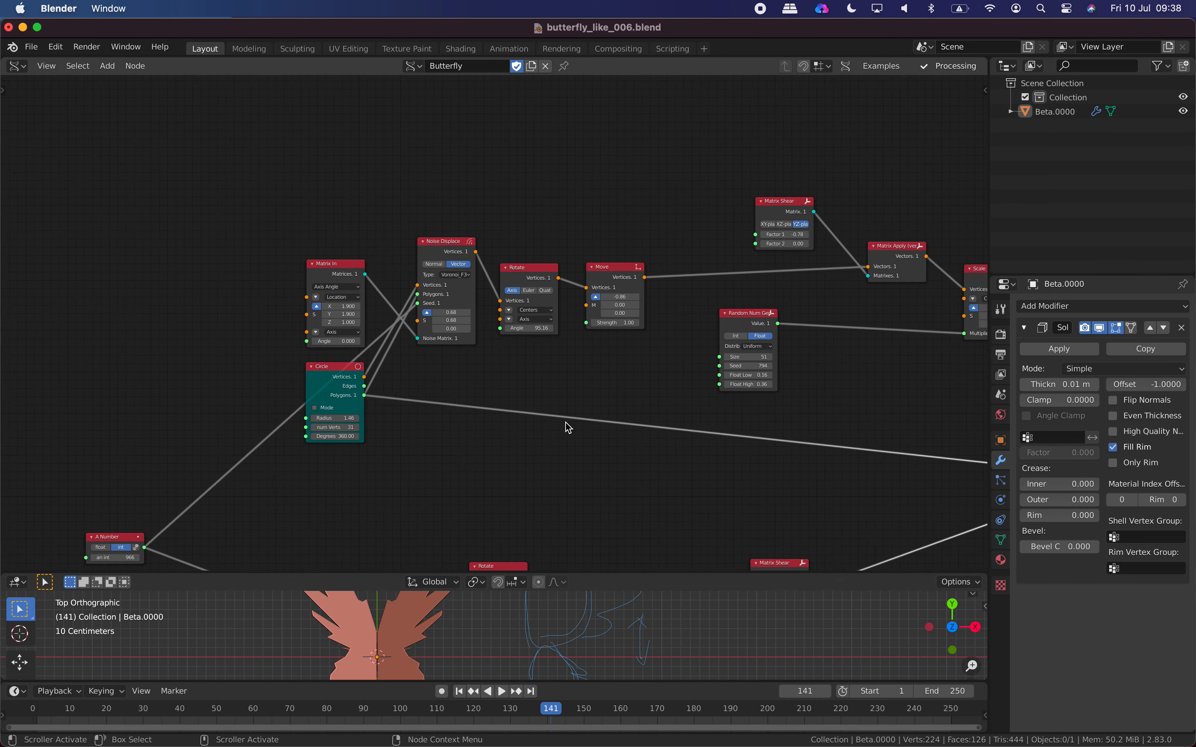
pyautogui.scroll(-2, 568, 427)
pyautogui.moveTo(567, 427); pyautogui.dragTo(448, 246, button='middle')
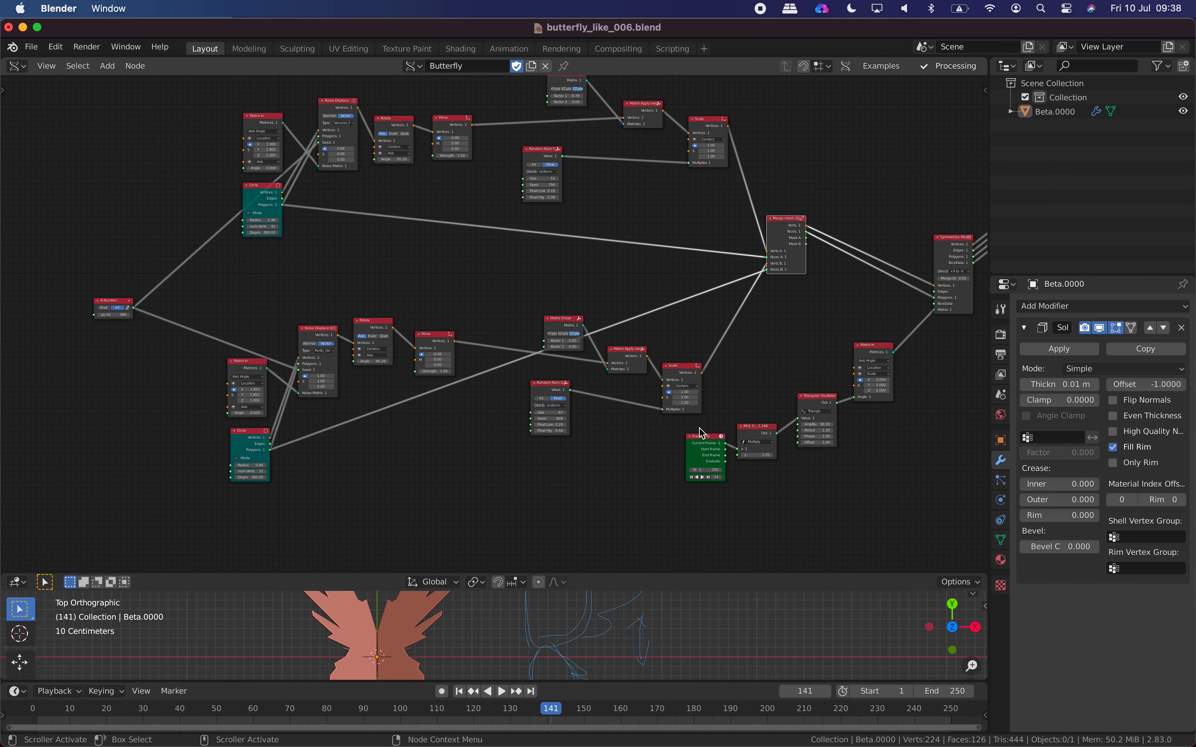
# Step: Move the Frame Info, Multiply, Triangular Oscillator and Matrix In nodes farther from the lower wing chain
pyautogui.moveTo(705, 444); pyautogui.dragTo(771, 445)
pyautogui.moveTo(811, 403); pyautogui.dragTo(816, 410)
pyautogui.moveTo(848, 352); pyautogui.dragTo(887, 360)
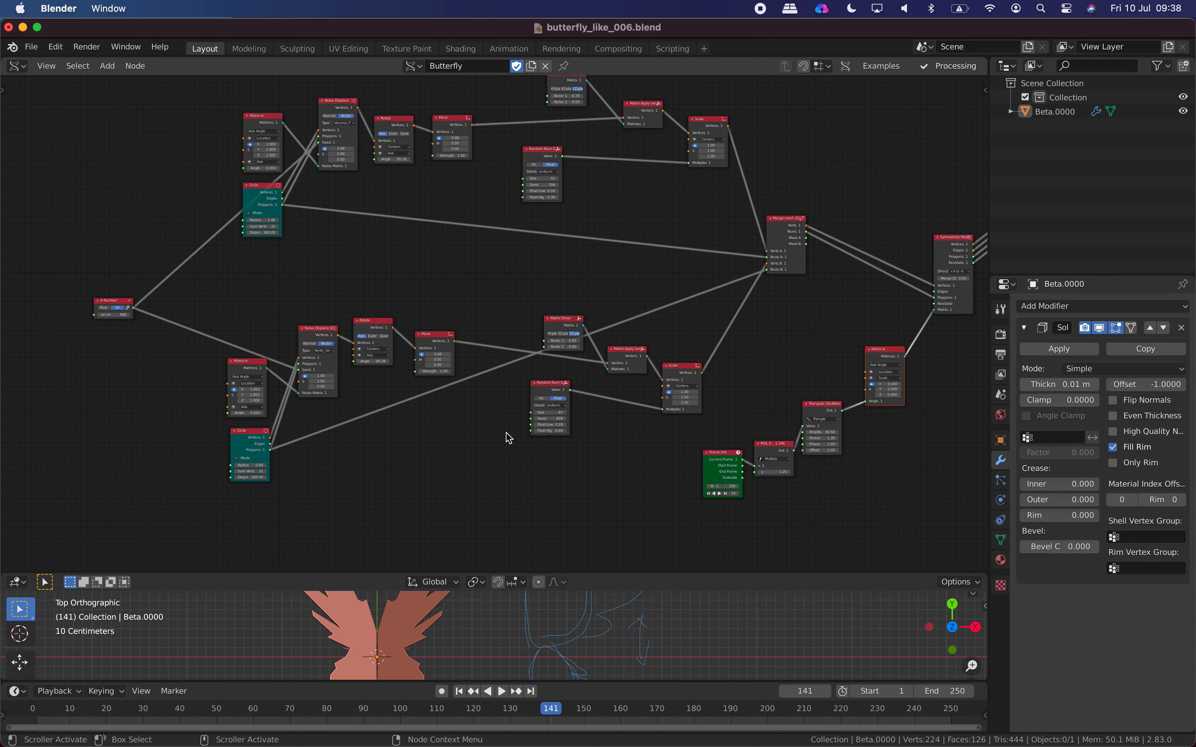
pyautogui.moveTo(300, 252); pyautogui.dragTo(321, 266, button='middle')
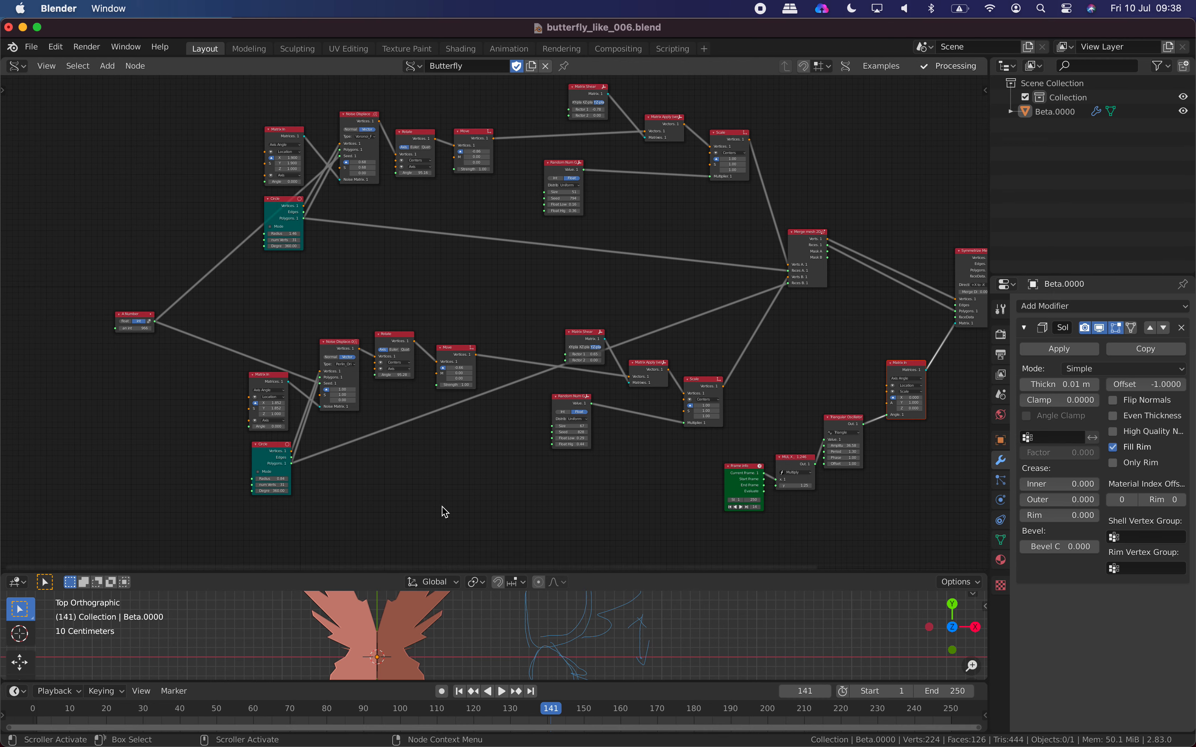
# Step: Enlarge the 3D viewport, separate the upper wing's Circle node from Matrix In and set the circle's radius to 1.45
pyautogui.moveTo(461, 573); pyautogui.dragTo(494, 390)
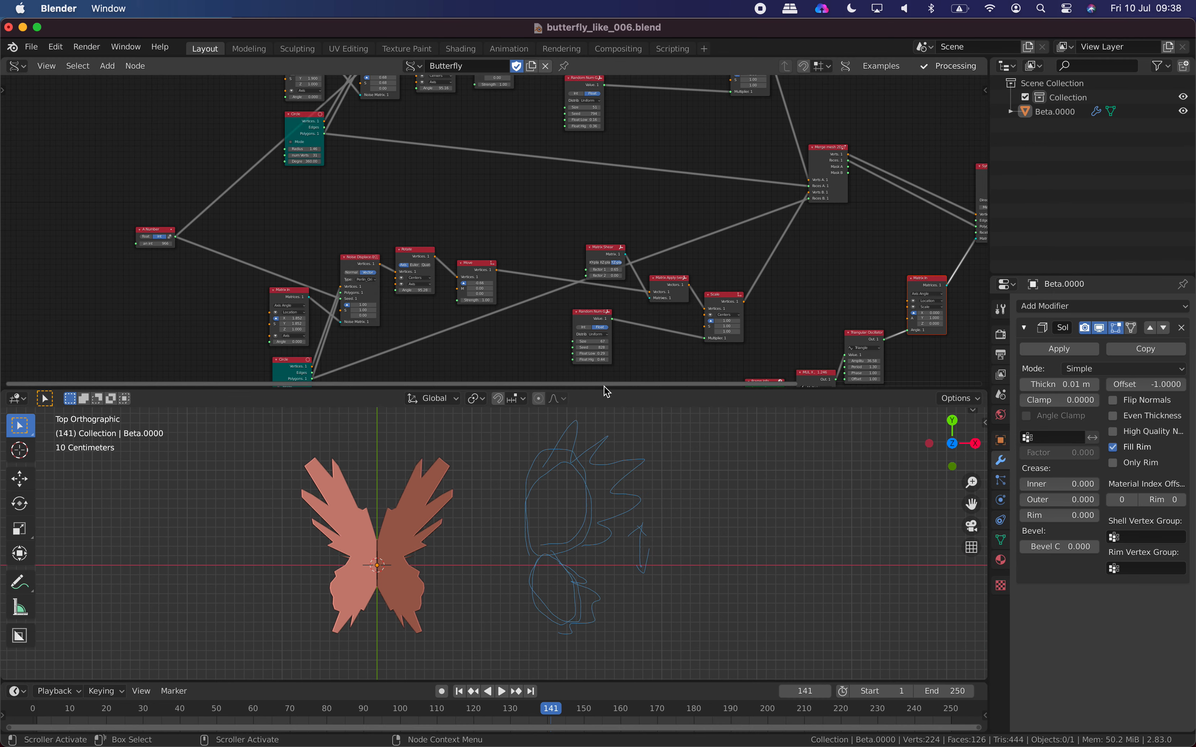
pyautogui.scroll(4, 415, 308)
pyautogui.scroll(3, 414, 308)
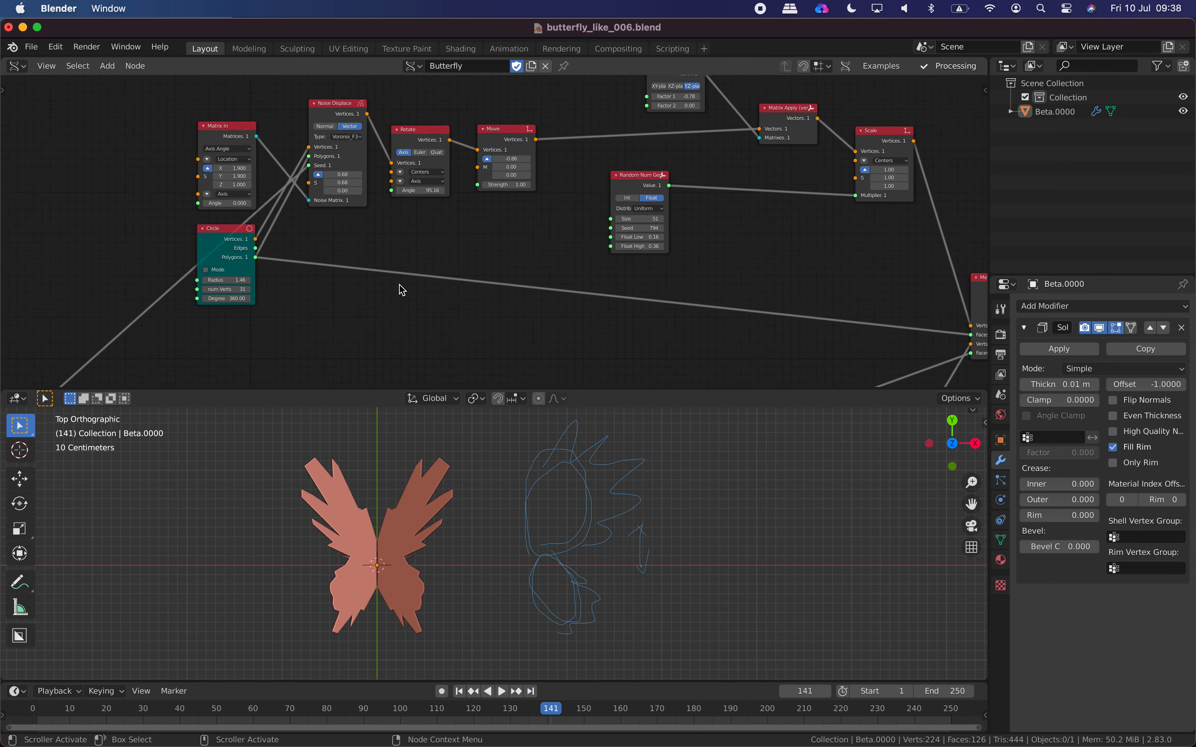
pyautogui.moveTo(280, 243); pyautogui.dragTo(287, 278)
pyautogui.moveTo(284, 324); pyautogui.dragTo(294, 324)
pyautogui.moveTo(282, 100); pyautogui.dragTo(275, 100)
pyautogui.scroll(-2, 286, 129)
pyautogui.moveTo(314, 256)
pyautogui.mouseDown()
pyautogui.moveTo(334, 270)
pyautogui.moveTo(323, 270)
pyautogui.mouseUp()
pyautogui.hscroll(5, 301, 251)
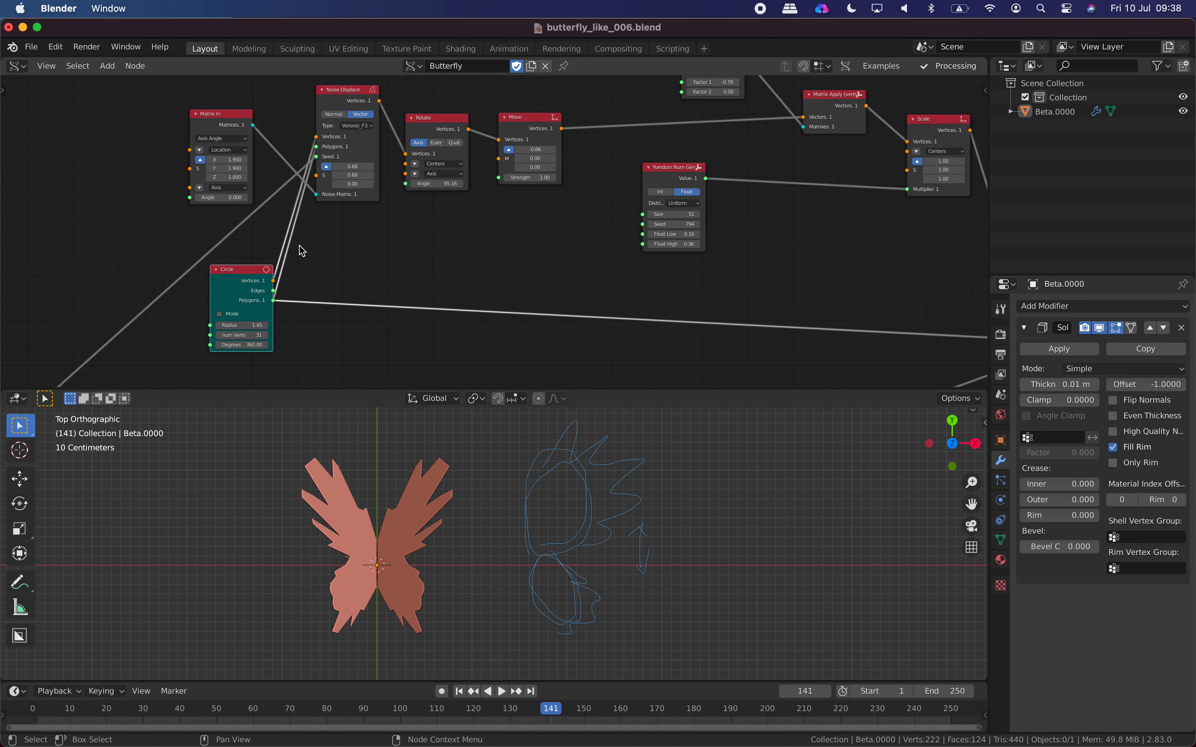
# Step: Lower the upper wing's Noise Displace node and change the seed value in the A Number node to reshape the wings
pyautogui.moveTo(347, 92); pyautogui.dragTo(352, 123)
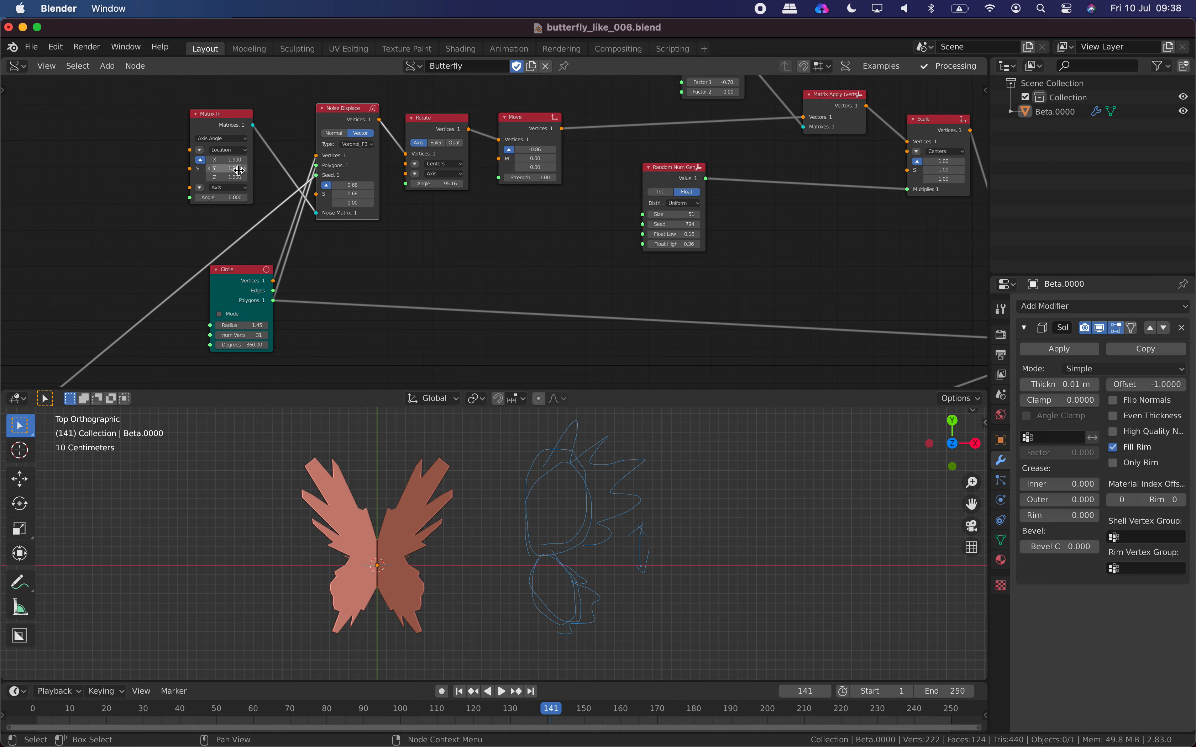
pyautogui.scroll(-2, 239, 170)
pyautogui.scroll(2, 198, 246)
pyautogui.moveTo(106, 346); pyautogui.dragTo(143, 346)
pyautogui.scroll(2, 411, 155)
pyautogui.moveTo(411, 156); pyautogui.dragTo(348, 230, button='middle')
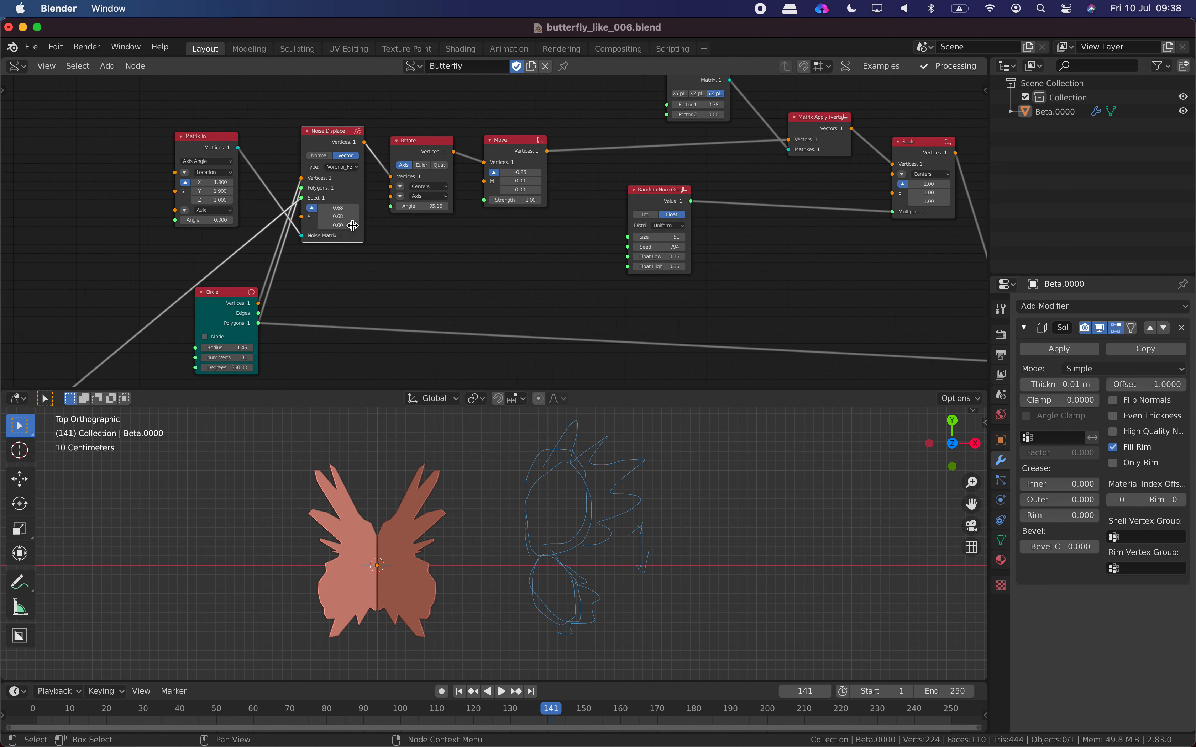
# Step: Reposition the upper wing chain's Rotate and Move nodes slightly lower and farther from Noise Displace
pyautogui.moveTo(434, 143); pyautogui.dragTo(429, 158)
pyautogui.scroll(1, 434, 159)
pyautogui.moveTo(443, 156); pyautogui.dragTo(389, 177, button='middle')
pyautogui.moveTo(364, 172); pyautogui.dragTo(382, 167)
pyautogui.moveTo(449, 152); pyautogui.dragTo(458, 159)
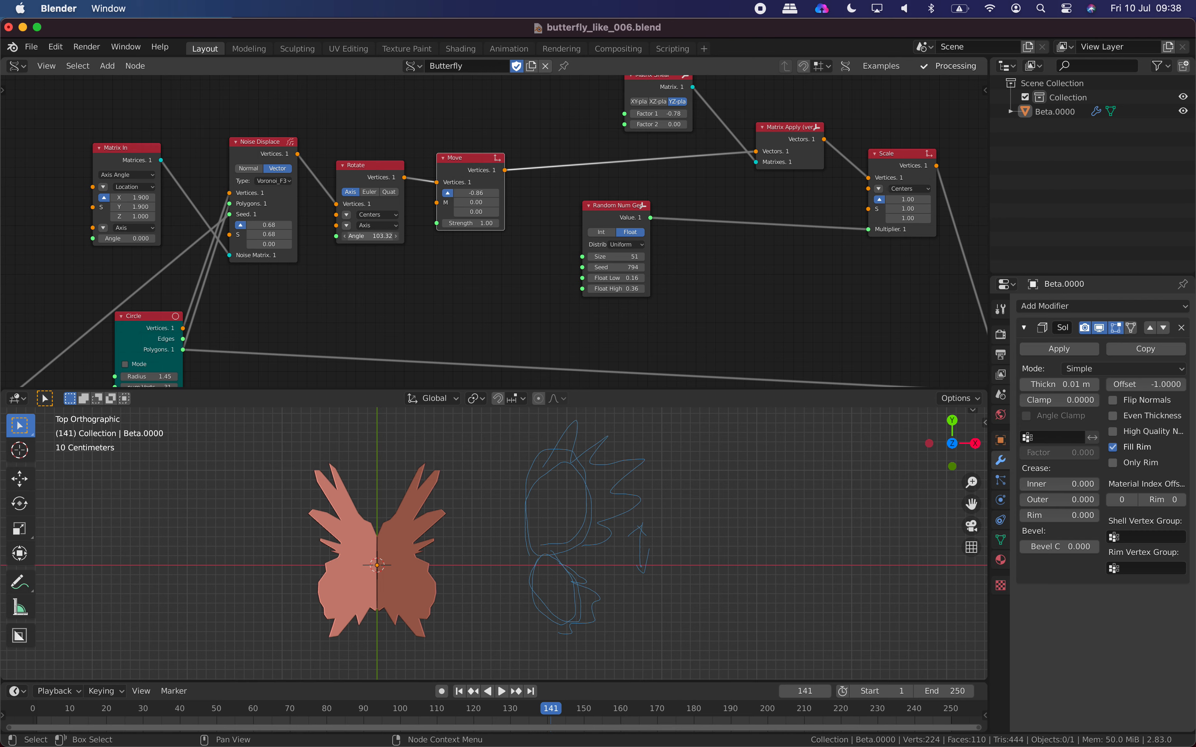
# Step: Set the upper wing's Rotate angle to 82.74 and move its Matrix Shear node closer to the Move node
pyautogui.moveTo(375, 235); pyautogui.dragTo(361, 235)
pyautogui.moveTo(489, 199); pyautogui.dragTo(305, 237, button='middle')
pyautogui.moveTo(478, 130); pyautogui.dragTo(405, 129)
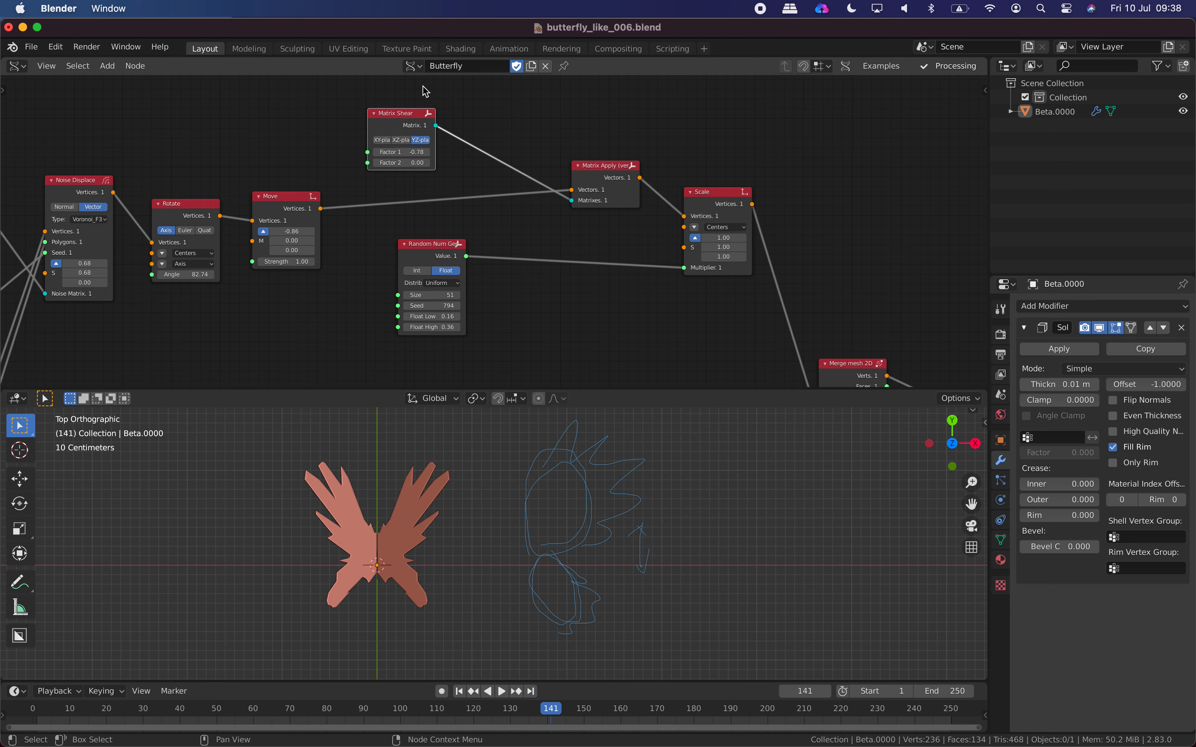
# Step: Try Factor 1 at 0 on the upper wing's Matrix Shear node, then set it to -0.63
pyautogui.moveTo(404, 154); pyautogui.dragTo(383, 153)
pyautogui.click(402, 152)
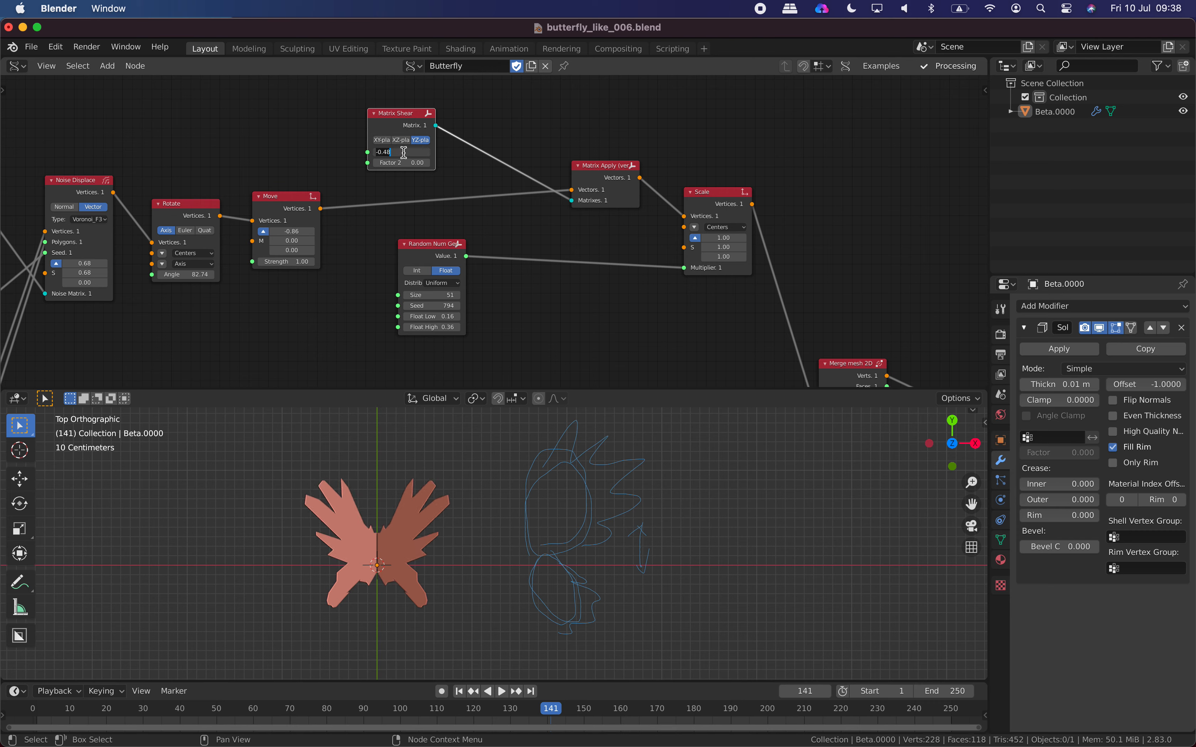
pyautogui.write('0')
pyautogui.press('Return')
pyautogui.moveTo(407, 155); pyautogui.dragTo(397, 155)
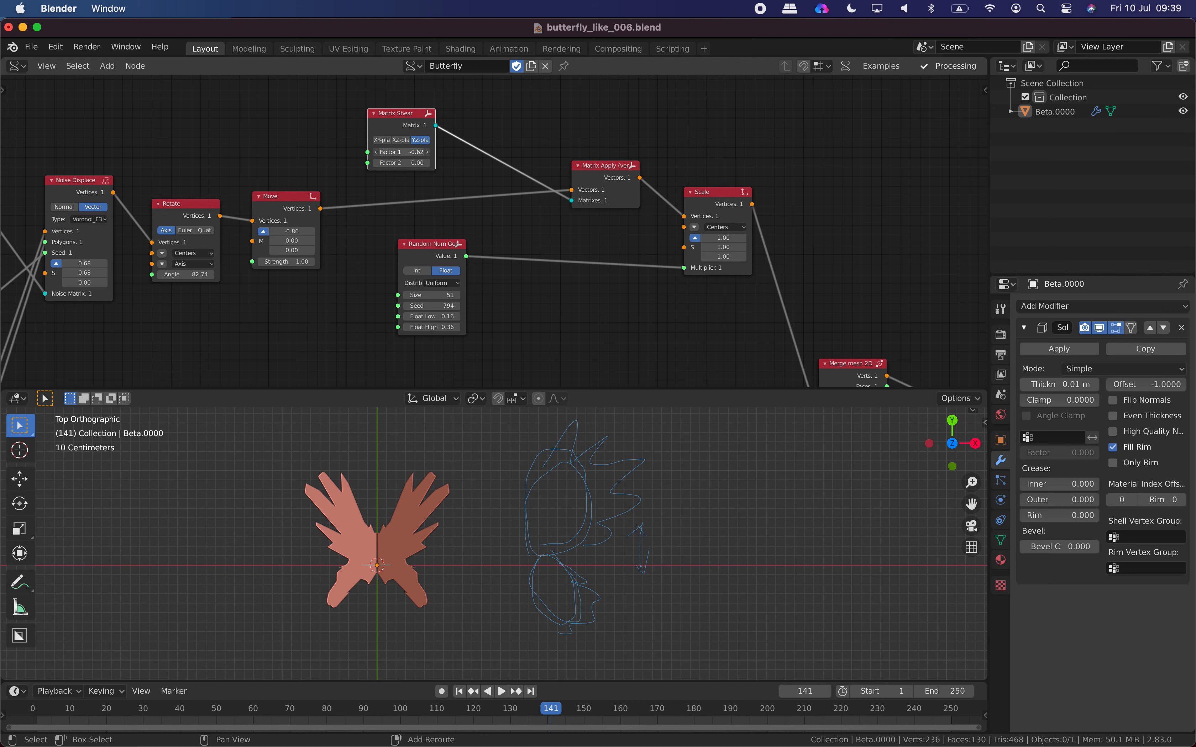
# Step: Lower the upper wing's Random Num Gen node slightly and bring its Matrix Apply and Scale nodes closer to the chain
pyautogui.moveTo(545, 255); pyautogui.dragTo(496, 211, button='middle')
pyautogui.moveTo(389, 200); pyautogui.dragTo(395, 224)
pyautogui.moveTo(548, 112); pyautogui.dragTo(502, 118)
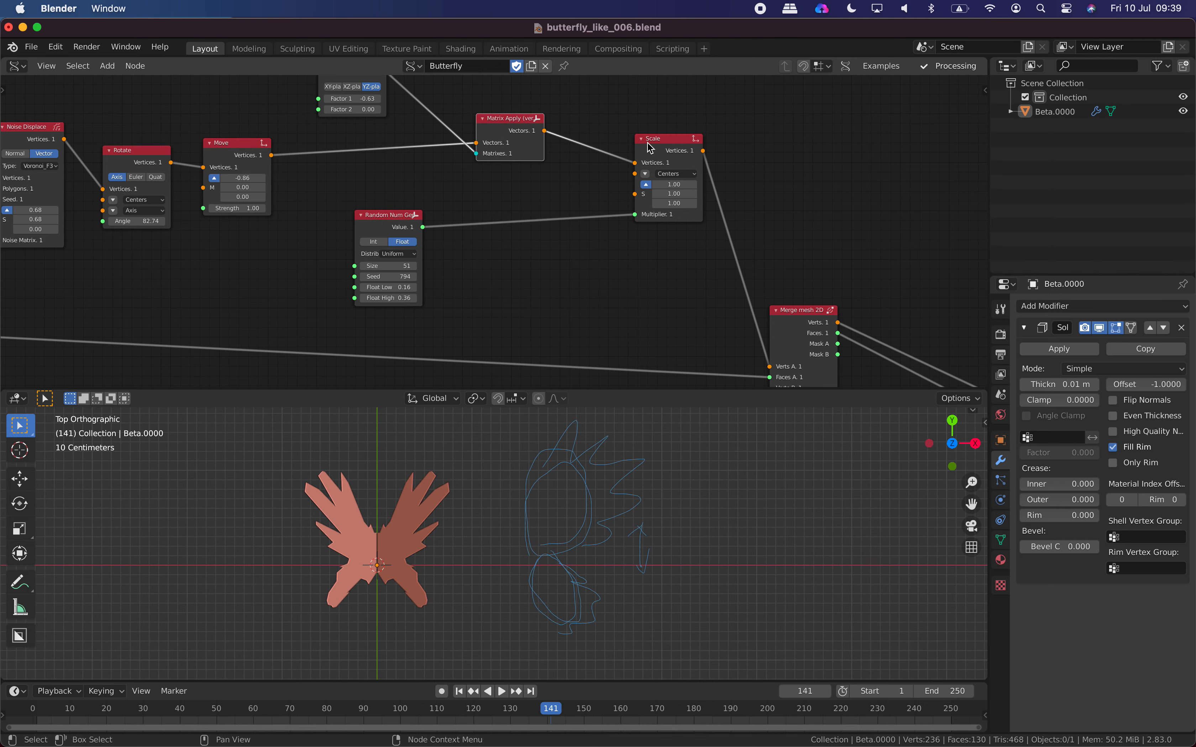
pyautogui.moveTo(662, 139); pyautogui.dragTo(603, 149)
# Step: Set the upper wing's Random Num Gen node to seed 896, Float Low 0.26 and Float High 0.35
pyautogui.moveTo(377, 279); pyautogui.dragTo(381, 287)
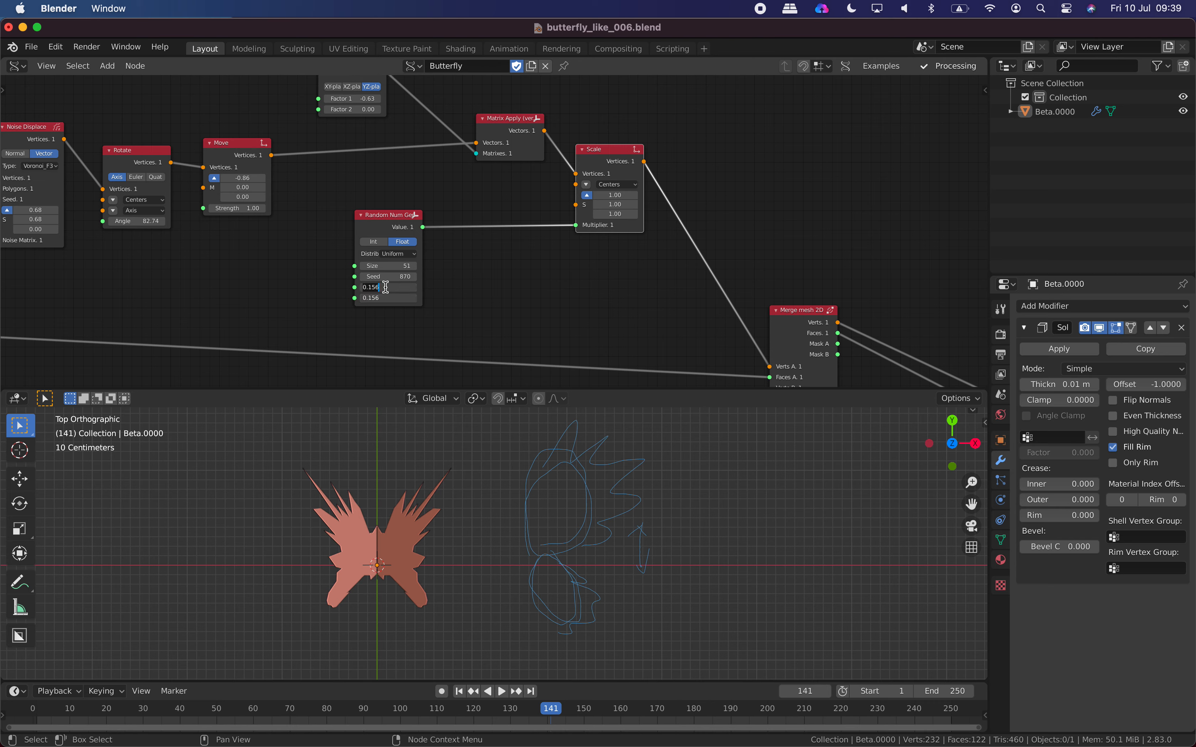
pyautogui.press('Return')
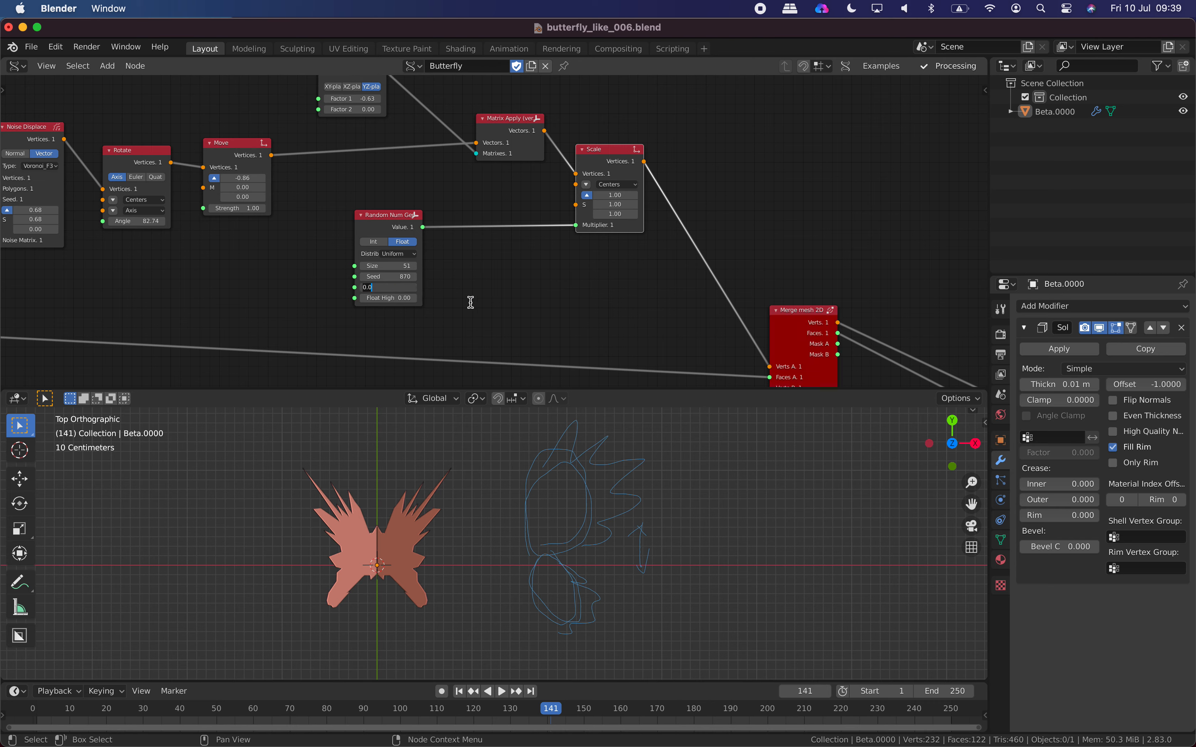
pyautogui.moveTo(388, 298)
pyautogui.mouseDown()
pyautogui.moveTo(426, 297)
pyautogui.moveTo(401, 288)
pyautogui.moveTo(390, 299)
pyautogui.moveTo(401, 277)
pyautogui.mouseUp()
# Step: Reposition the Merge mesh 2D node and the two Symmetrize Mesh nodes slightly
pyautogui.moveTo(524, 266); pyautogui.dragTo(448, 262, button='middle')
pyautogui.moveTo(534, 150); pyautogui.dragTo(534, 149)
pyautogui.moveTo(541, 172); pyautogui.dragTo(453, 112, button='middle')
pyautogui.moveTo(643, 245); pyautogui.dragTo(650, 233)
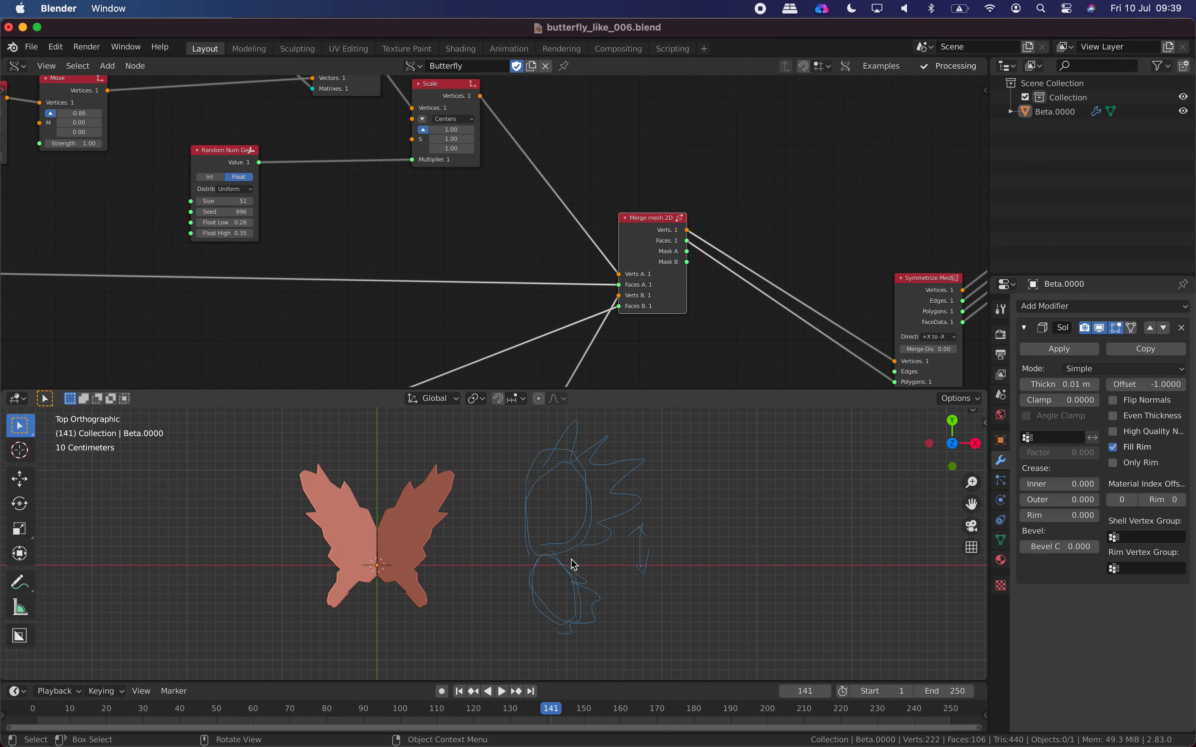
pyautogui.moveTo(684, 253); pyautogui.dragTo(335, 216, button='middle')
pyautogui.moveTo(571, 259); pyautogui.dragTo(557, 257)
pyautogui.moveTo(662, 168); pyautogui.dragTo(678, 182)
# Step: Set the lower wing's Circle radius to 0.76 and reduce its vertex count
pyautogui.scroll(-2, 524, 218)
pyautogui.moveTo(201, 193); pyautogui.dragTo(531, 163, button='middle')
pyautogui.moveTo(299, 264); pyautogui.dragTo(582, 131, button='middle')
pyautogui.scroll(-2, 326, 218)
pyautogui.moveTo(274, 229); pyautogui.dragTo(357, 184, button='middle')
pyautogui.scroll(1, 356, 184)
pyautogui.scroll(2, 356, 184)
pyautogui.moveTo(259, 200); pyautogui.dragTo(307, 177, button='middle')
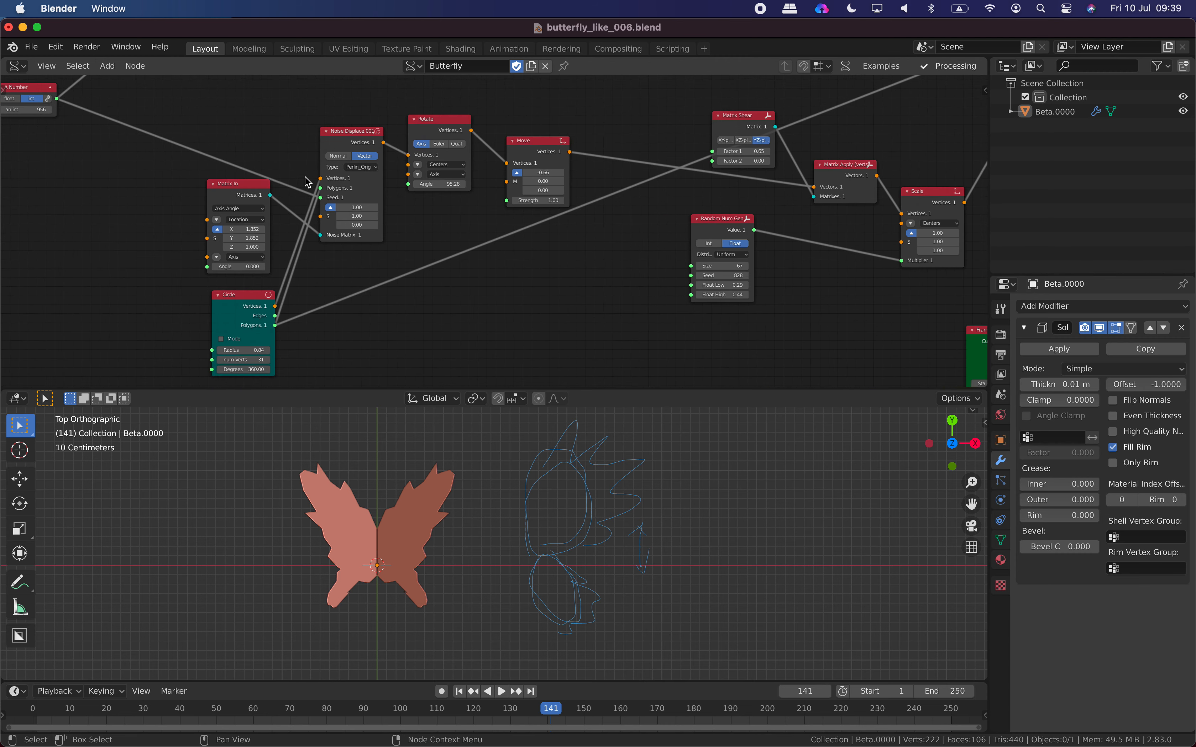
pyautogui.moveTo(278, 248); pyautogui.dragTo(233, 229, button='middle')
pyautogui.moveTo(192, 276); pyautogui.dragTo(186, 269)
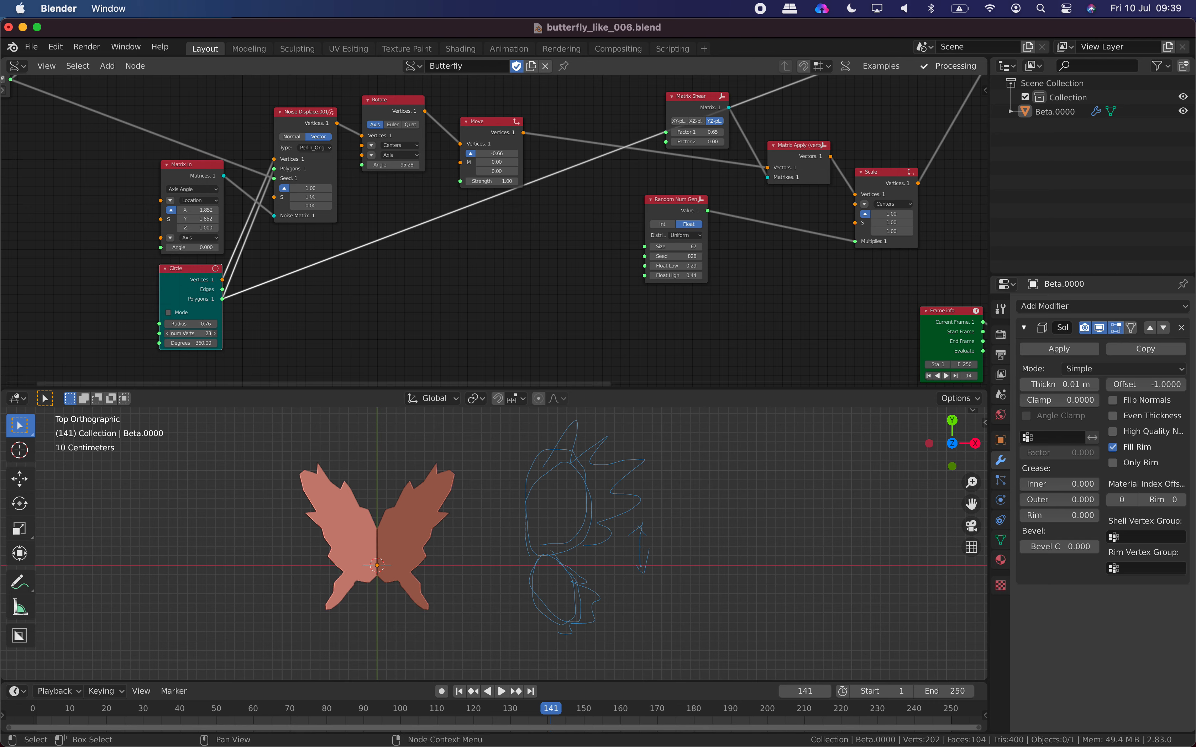
# Step: Set the vertex count of the upper wing's Circle node to 43
pyautogui.moveTo(238, 171); pyautogui.dragTo(269, 316, button='middle')
pyautogui.moveTo(228, 198); pyautogui.dragTo(218, 263, button='middle')
pyautogui.moveTo(253, 206)
pyautogui.mouseDown()
pyautogui.moveTo(237, 207)
pyautogui.moveTo(269, 207)
pyautogui.mouseUp()
# Step: Adjust the X and Y scale in the lower wing's Matrix In node and nudge its Noise Displace node
pyautogui.moveTo(303, 257); pyautogui.dragTo(271, 110, button='middle')
pyautogui.moveTo(295, 178); pyautogui.dragTo(291, 180)
pyautogui.moveTo(278, 205); pyautogui.dragTo(278, 189, button='middle')
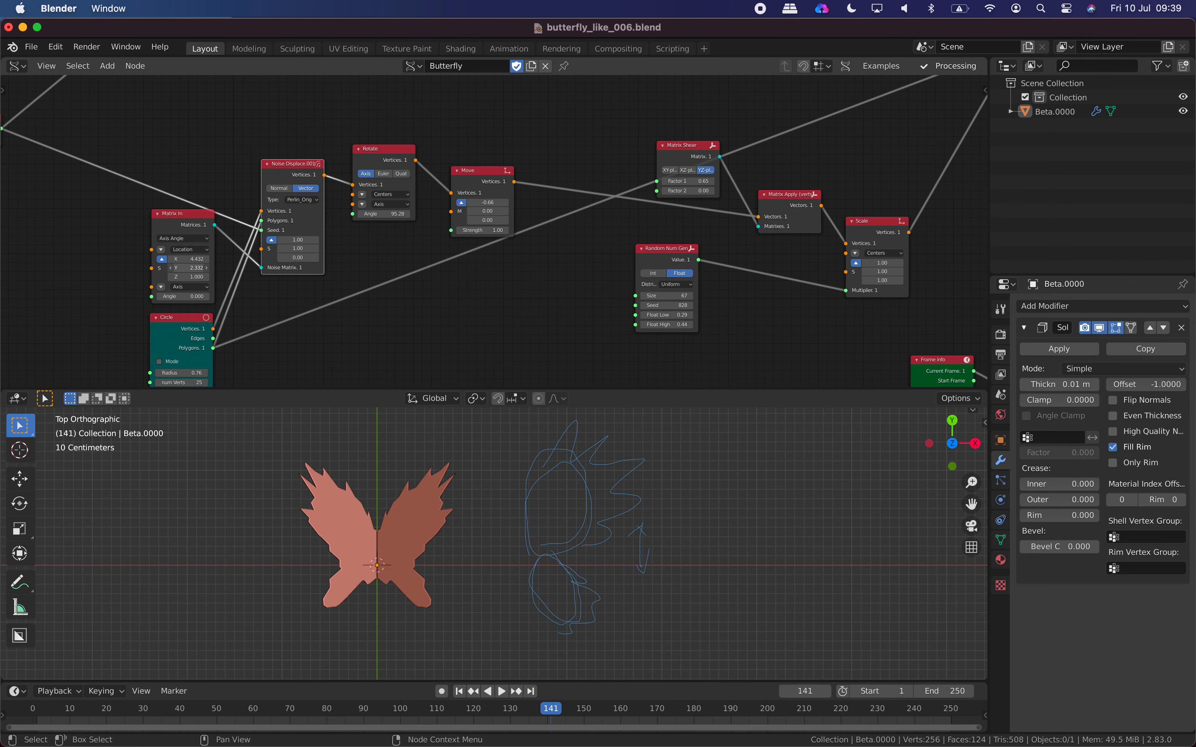
# Step: Raise the lower wing's Move node slightly and set its X movement to -0.76
pyautogui.moveTo(322, 224); pyautogui.dragTo(225, 229, button='middle')
pyautogui.moveTo(364, 177); pyautogui.dragTo(364, 162)
pyautogui.moveTo(422, 168); pyautogui.dragTo(276, 179, button='middle')
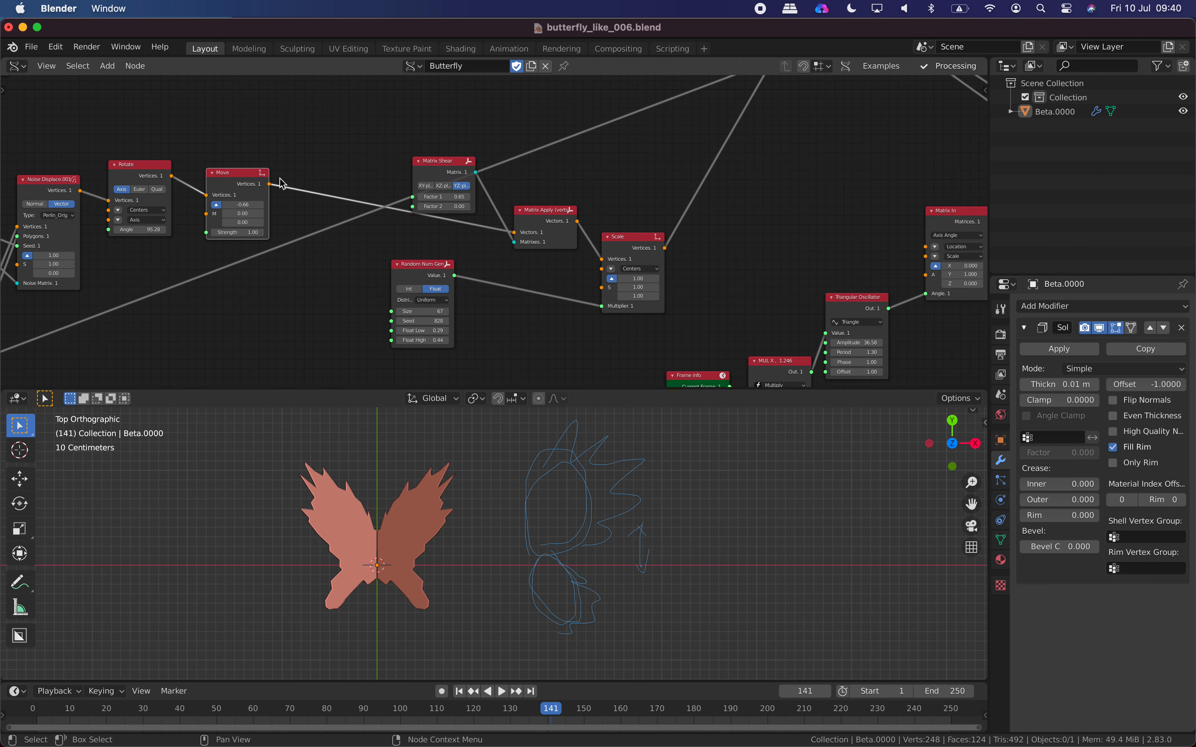
pyautogui.moveTo(242, 205)
pyautogui.mouseDown()
pyautogui.moveTo(213, 204)
pyautogui.moveTo(240, 205)
pyautogui.mouseUp()
# Step: Move the lower wing's Matrix Shear node above its chain and set Factor 1 to 0.70 and Factor 2 to 0.00
pyautogui.moveTo(449, 166); pyautogui.dragTo(400, 168, button='middle')
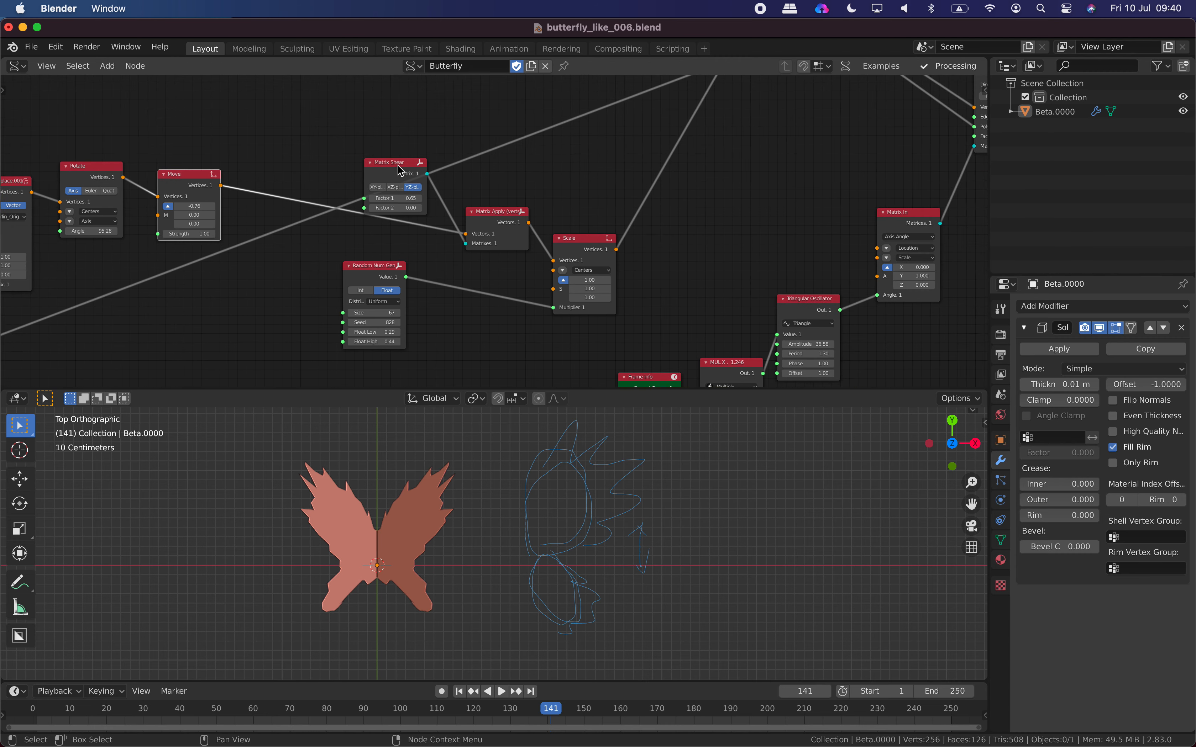
pyautogui.moveTo(401, 168)
pyautogui.mouseDown()
pyautogui.moveTo(368, 122)
pyautogui.moveTo(353, 161)
pyautogui.mouseUp()
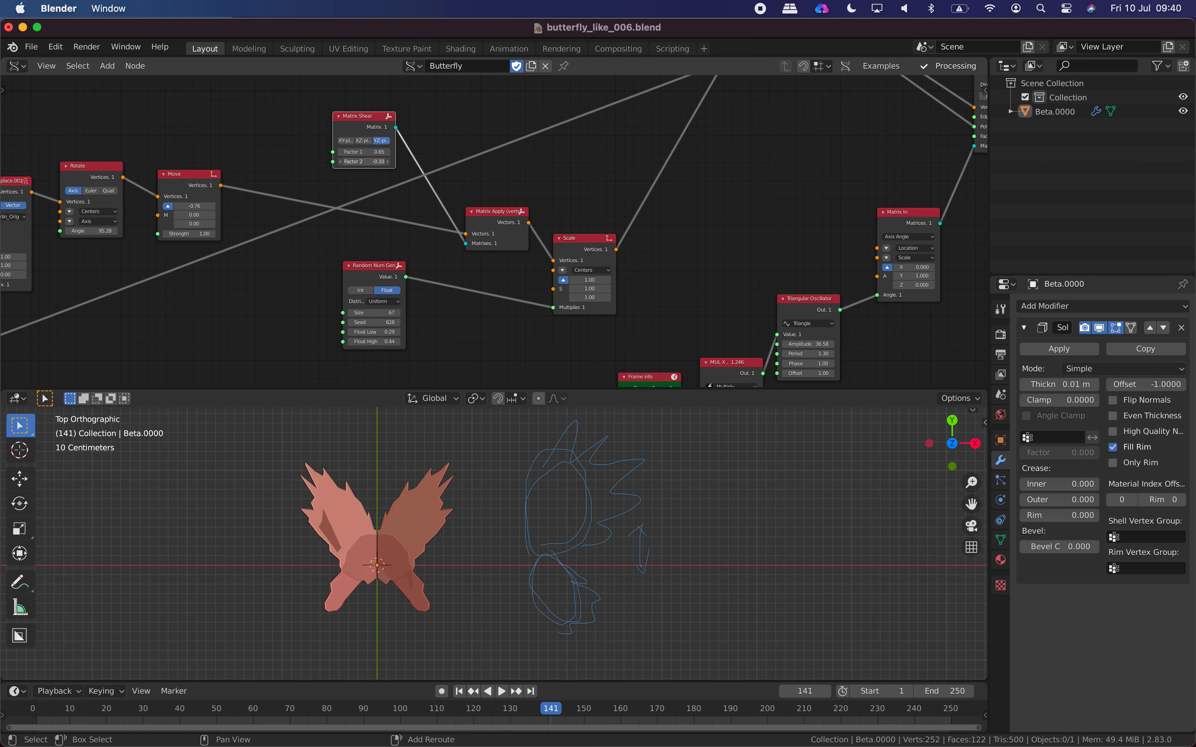
pyautogui.press('Return')
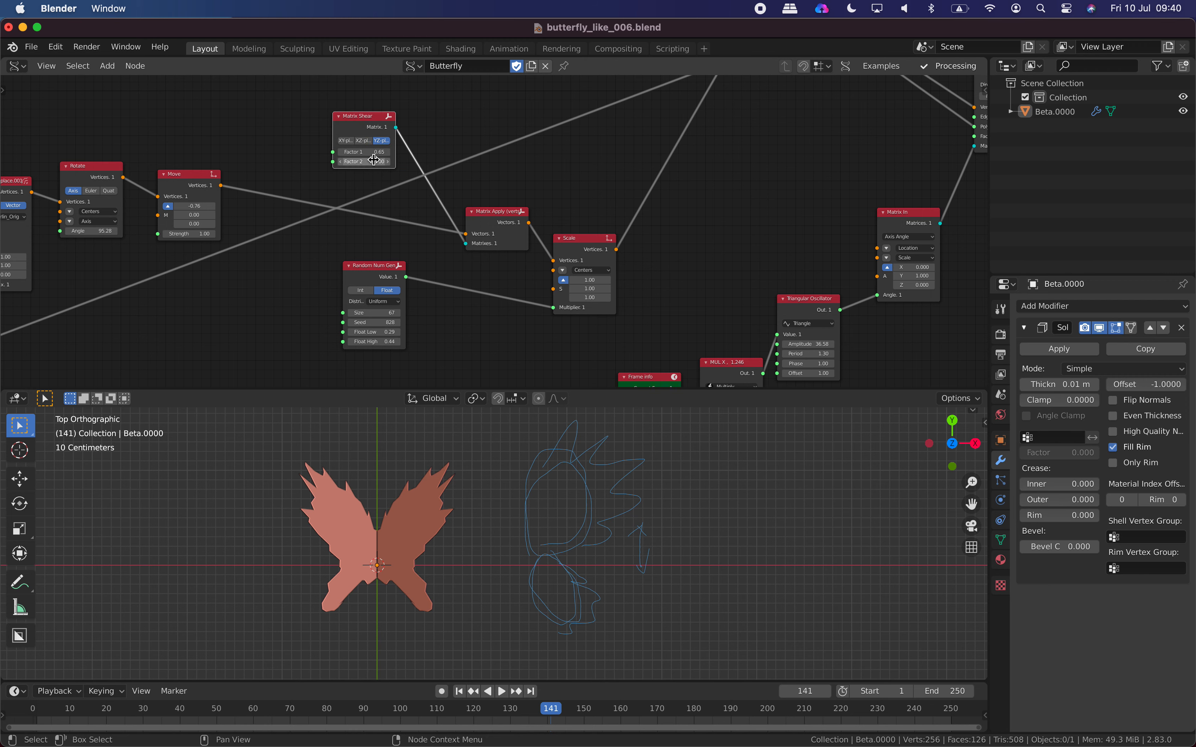
pyautogui.moveTo(376, 151); pyautogui.dragTo(389, 152)
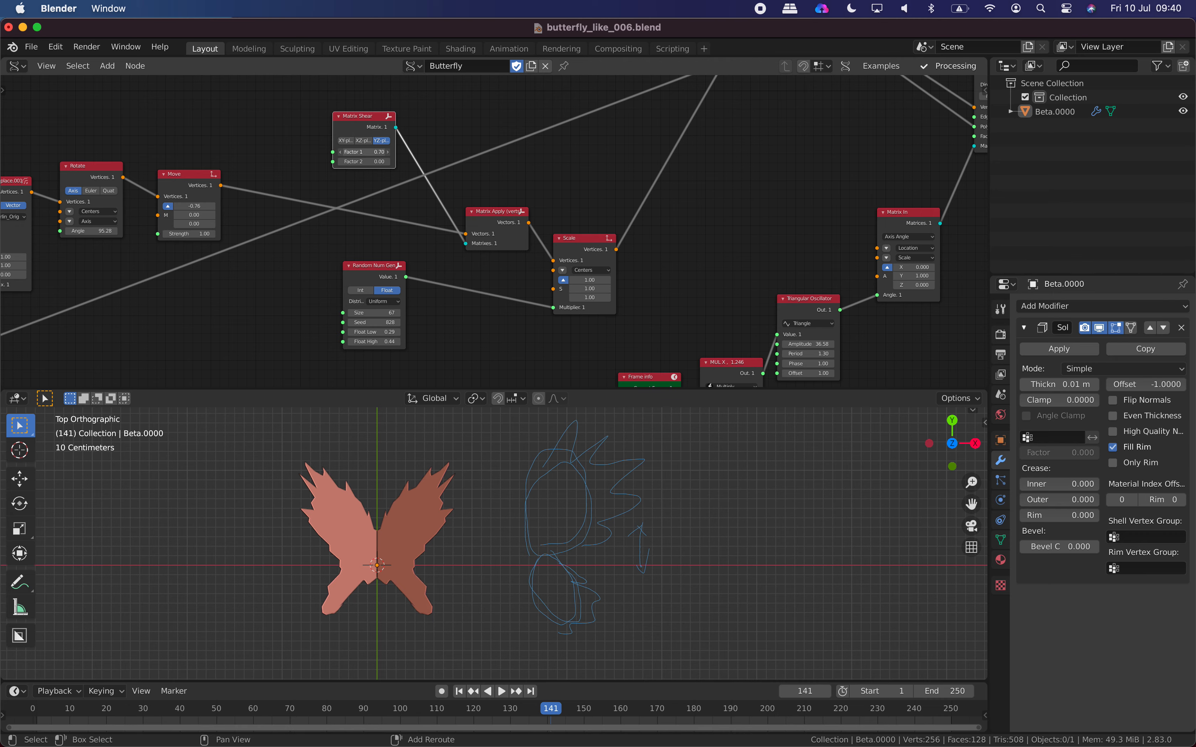
# Step: Play the wing-flapping animation from a tilted view, pausing and resuming it, and stop at frame 210
pyautogui.moveTo(481, 472); pyautogui.dragTo(458, 550, button='middle')
pyautogui.press('space')
pyautogui.press('space')
pyautogui.press('space')
pyautogui.press('space')
pyautogui.press('space')
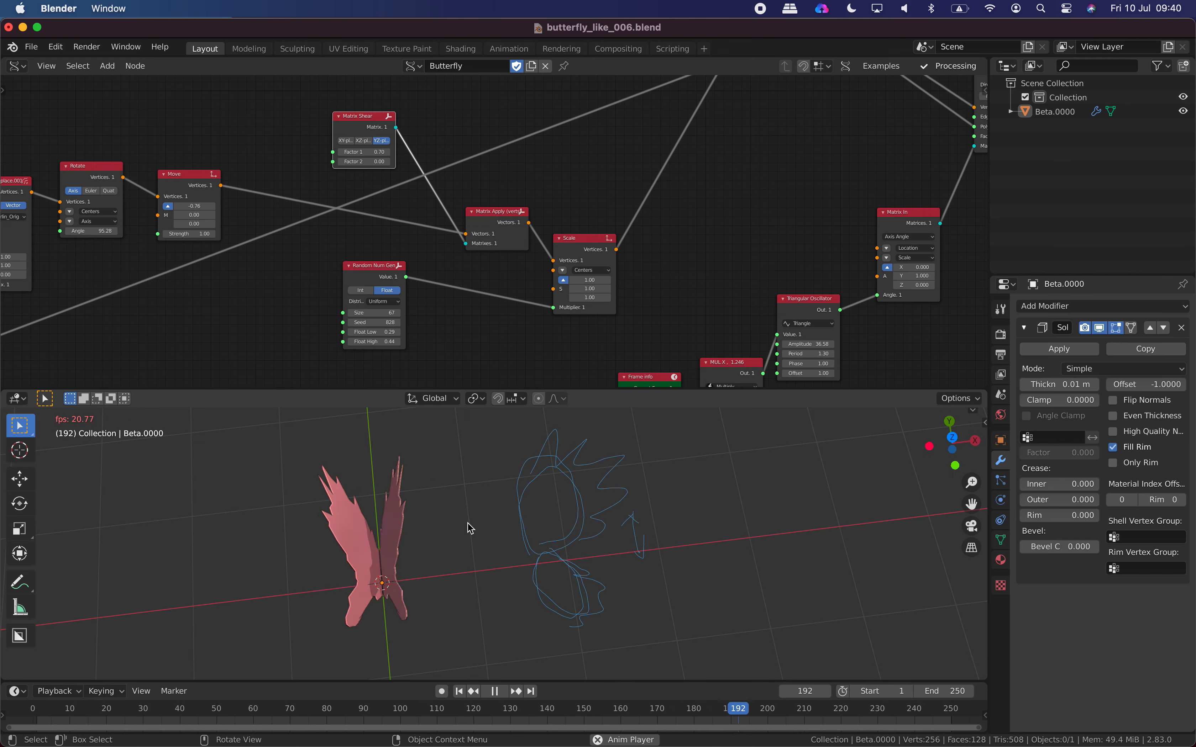
pyautogui.press('space')
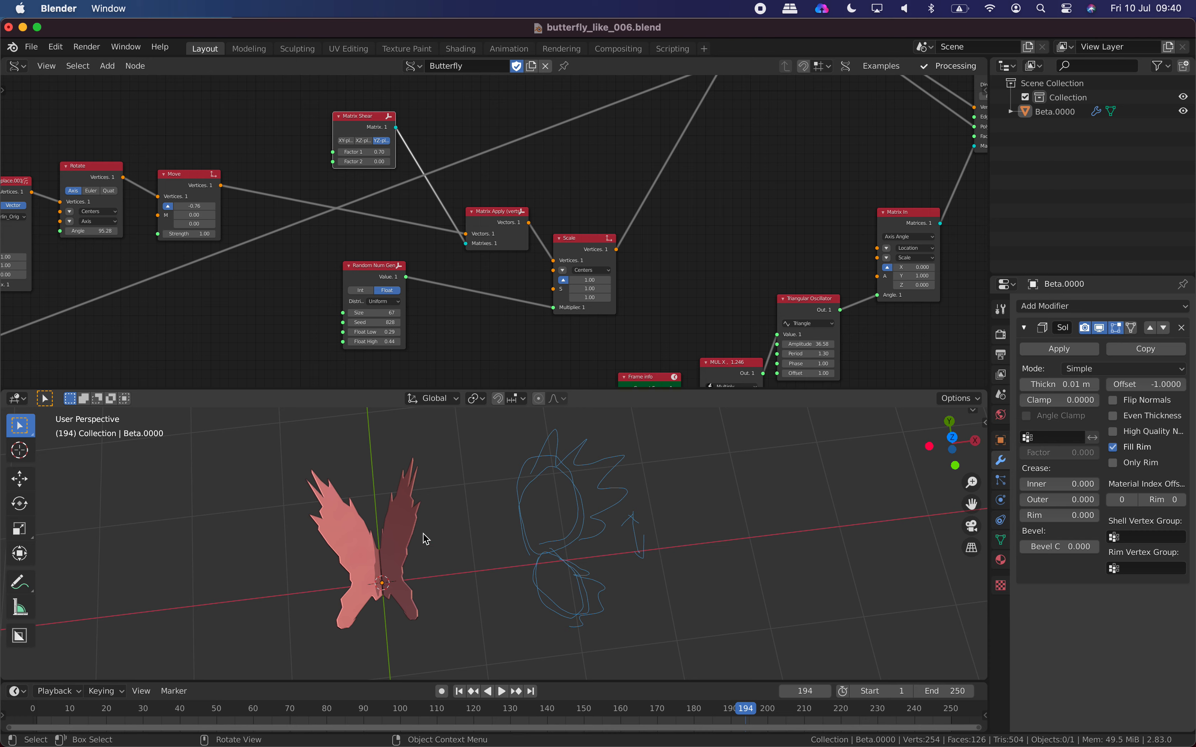
pyautogui.press('space')
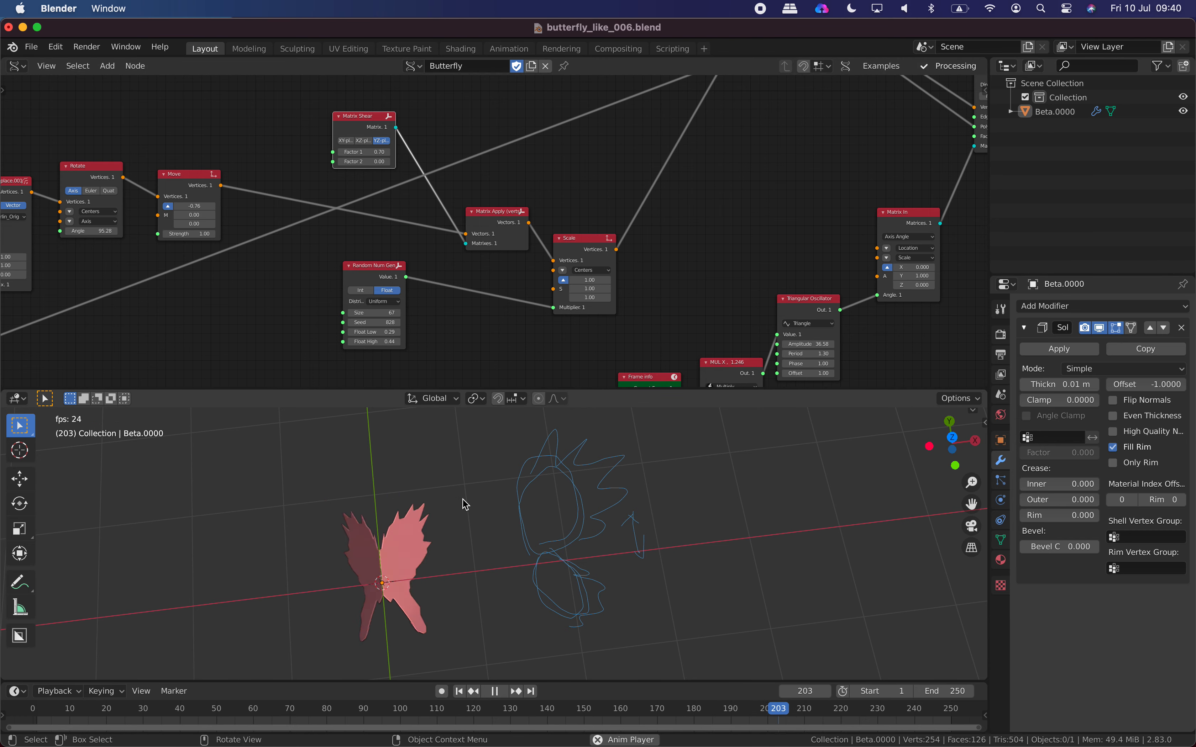
pyautogui.press('space')
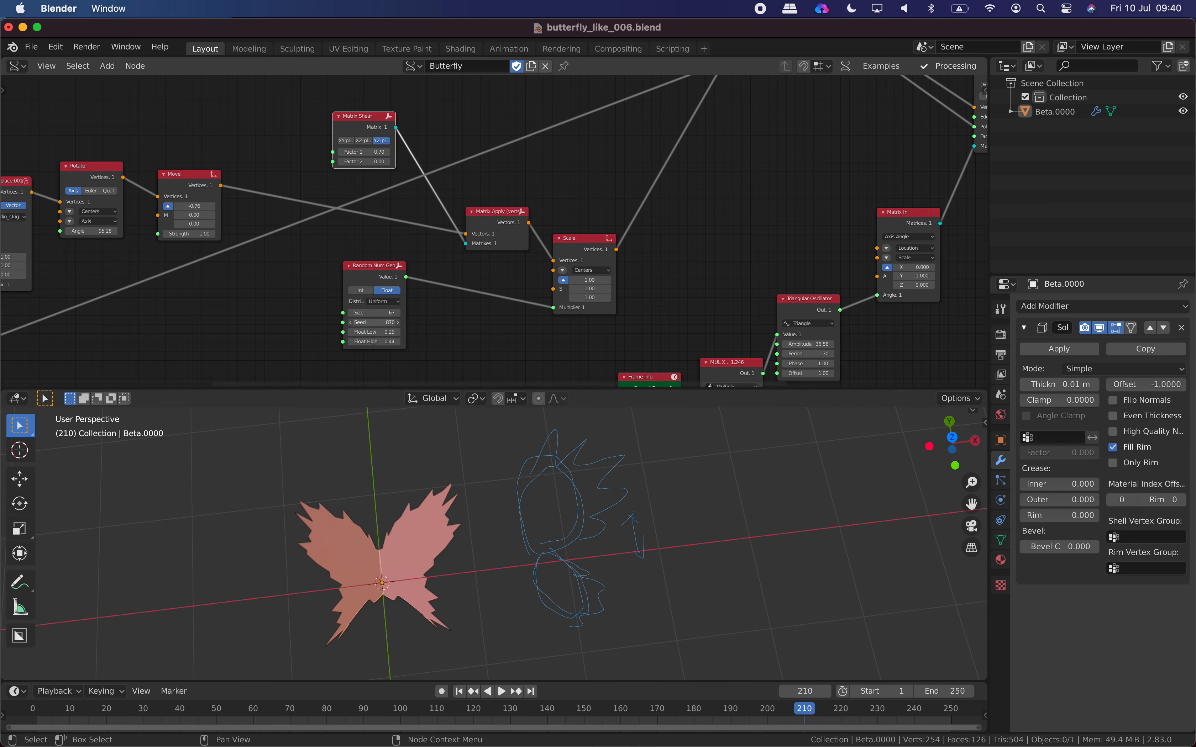
# Step: Raise the lower wing's Scale node slightly and lower the Merge mesh 2D node
pyautogui.moveTo(580, 250); pyautogui.dragTo(589, 228)
pyautogui.moveTo(610, 157); pyautogui.dragTo(304, 347, button='middle')
pyautogui.moveTo(478, 193); pyautogui.dragTo(481, 208)
pyautogui.moveTo(481, 208); pyautogui.dragTo(308, 210, button='middle')
pyautogui.moveTo(466, 239); pyautogui.dragTo(416, 165, button='middle')
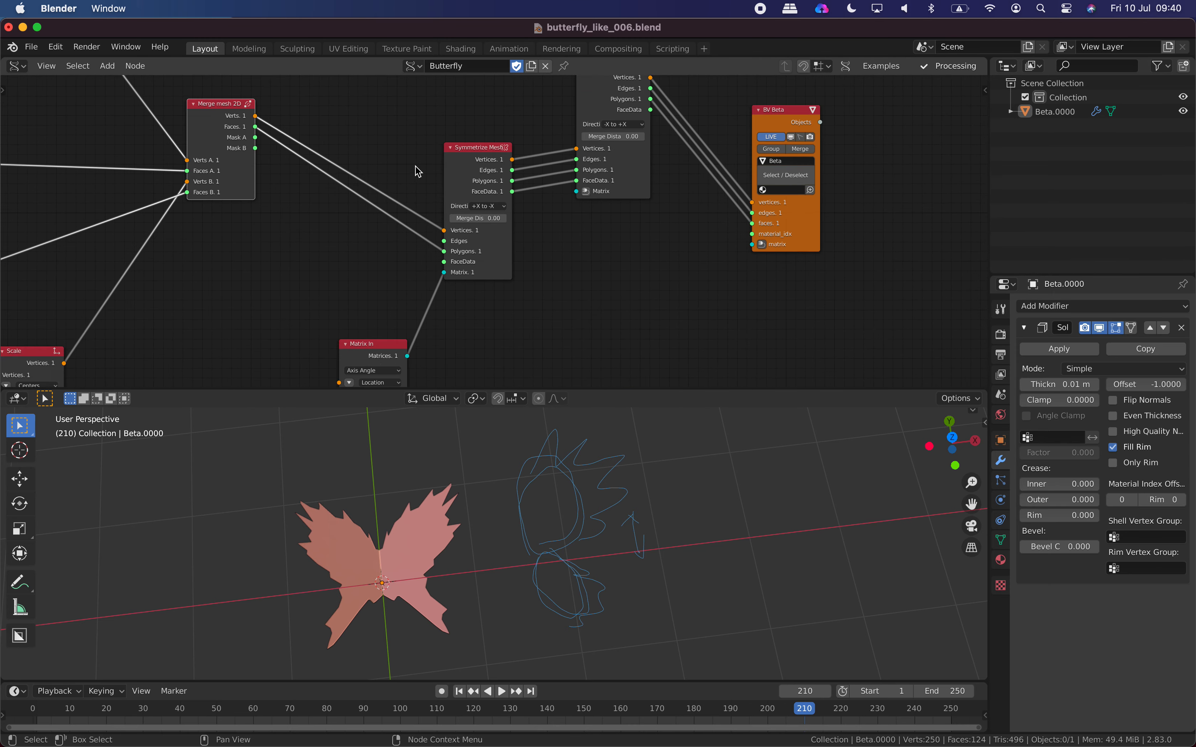
# Step: Lower both Symmetrize Mesh nodes slightly and bring the BV Beta node closer to the second one
pyautogui.scroll(6, 482, 208)
pyautogui.scroll(-2, 467, 144)
pyautogui.moveTo(467, 133); pyautogui.dragTo(467, 144)
pyautogui.moveTo(615, 112); pyautogui.dragTo(528, 164, button='middle')
pyautogui.moveTo(541, 102); pyautogui.dragTo(539, 142)
pyautogui.moveTo(601, 162); pyautogui.dragTo(677, 175, button='middle')
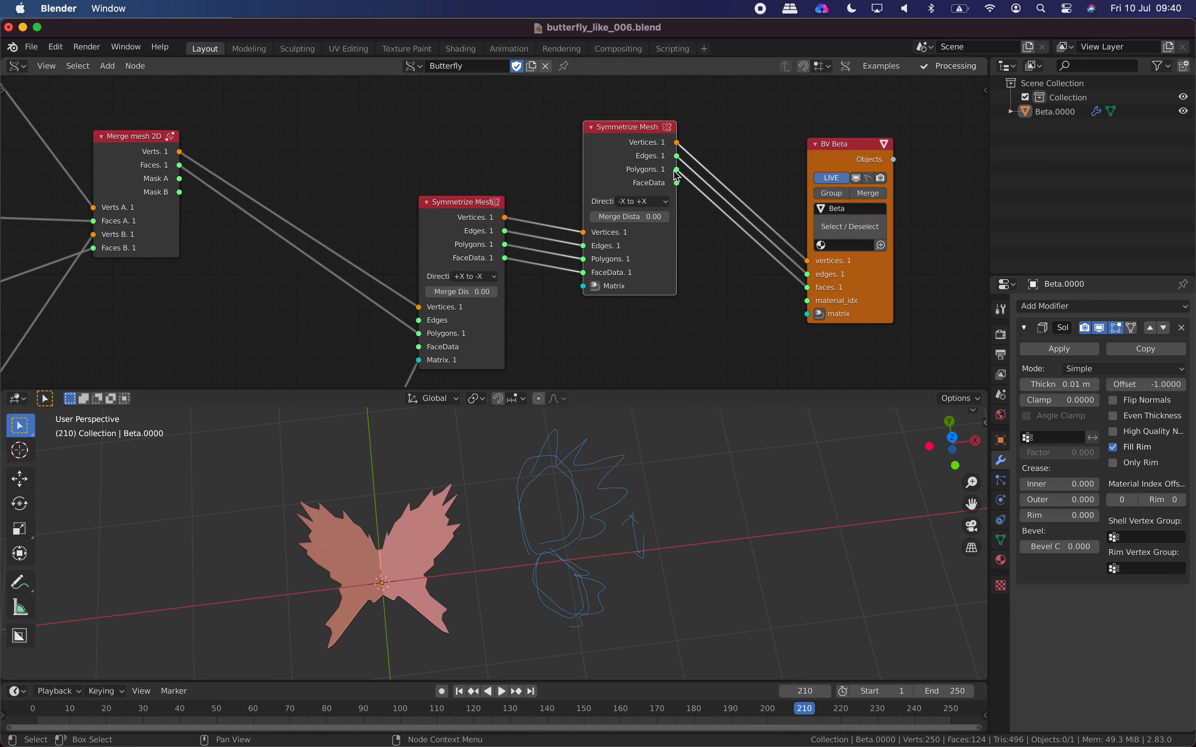
pyautogui.moveTo(847, 158); pyautogui.dragTo(806, 145)
# Step: Play the flapping animation while orbiting around the butterfly and stop it at frame 93
pyautogui.press('space')
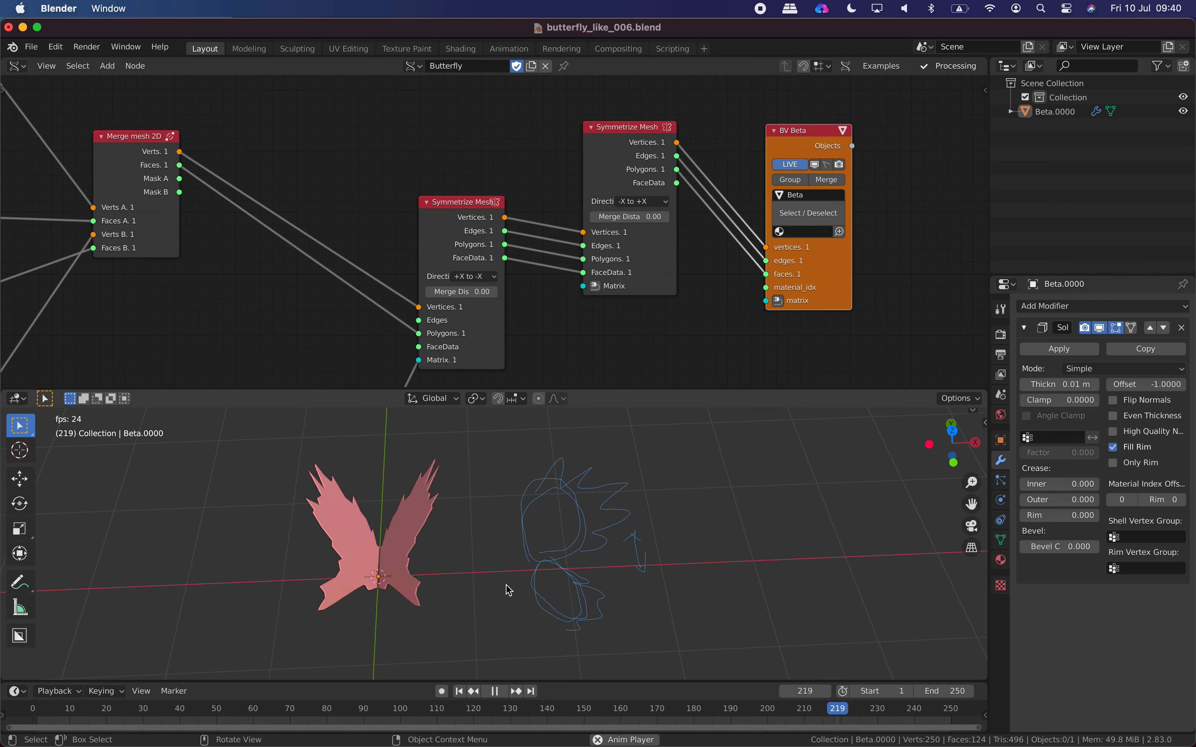
pyautogui.moveTo(542, 547); pyautogui.dragTo(431, 573, button='middle')
pyautogui.press('space')
# Step: Select the butterfly object and display its transform properties in the 3D viewport
pyautogui.click(407, 544)
pyautogui.moveTo(383, 473); pyautogui.dragTo(411, 473, button='middle')
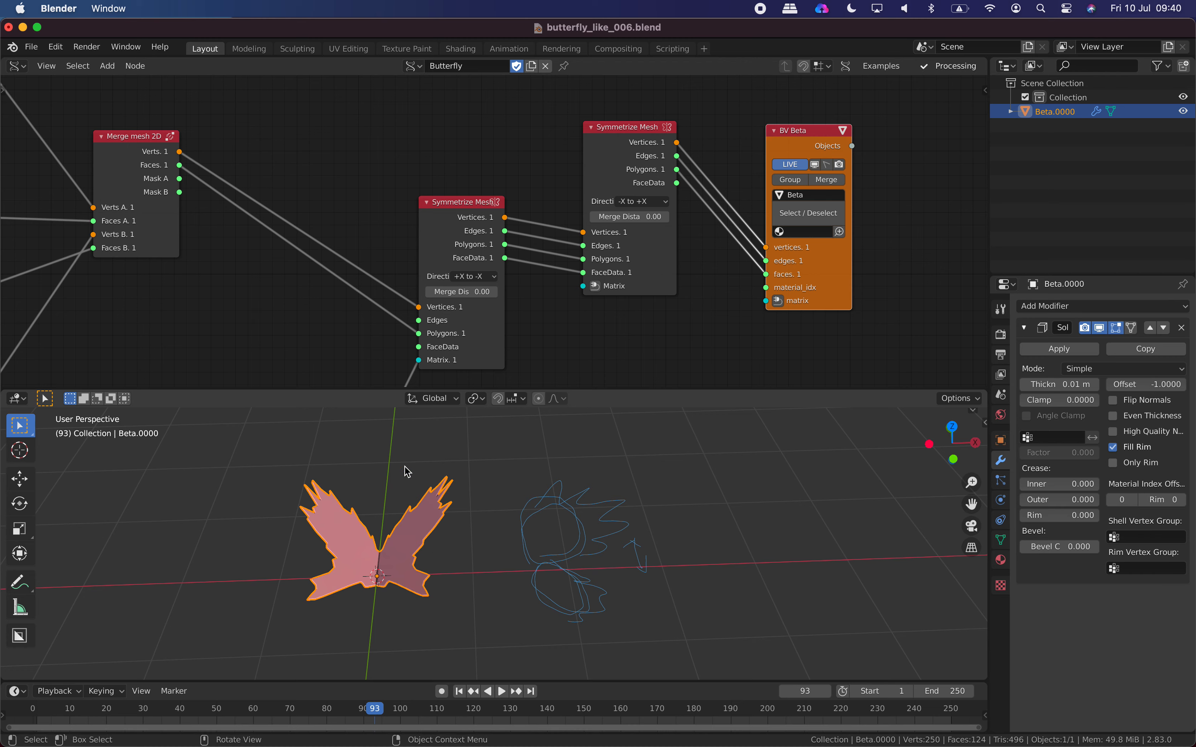
pyautogui.moveTo(601, 446); pyautogui.dragTo(713, 448, button='middle')
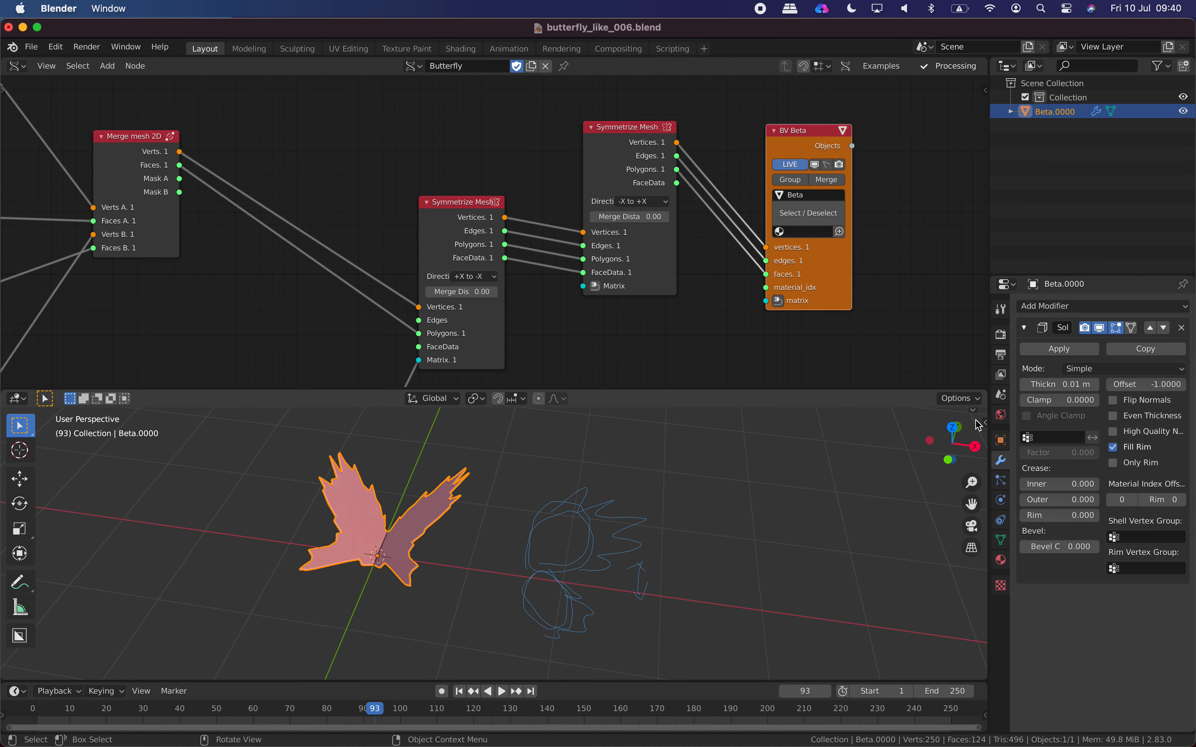
pyautogui.press('n')
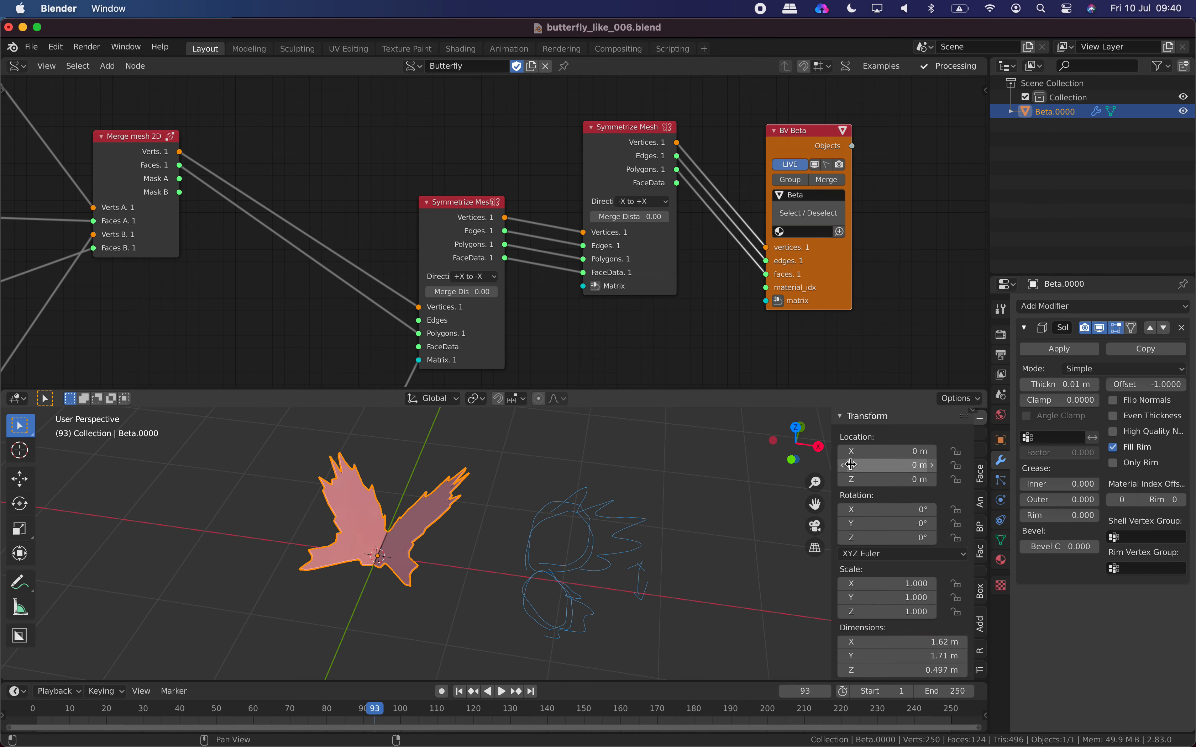
# Step: Play the animation with the butterfly's transform properties displayed, view it from other angles and stop at frame 192
pyautogui.press('space')
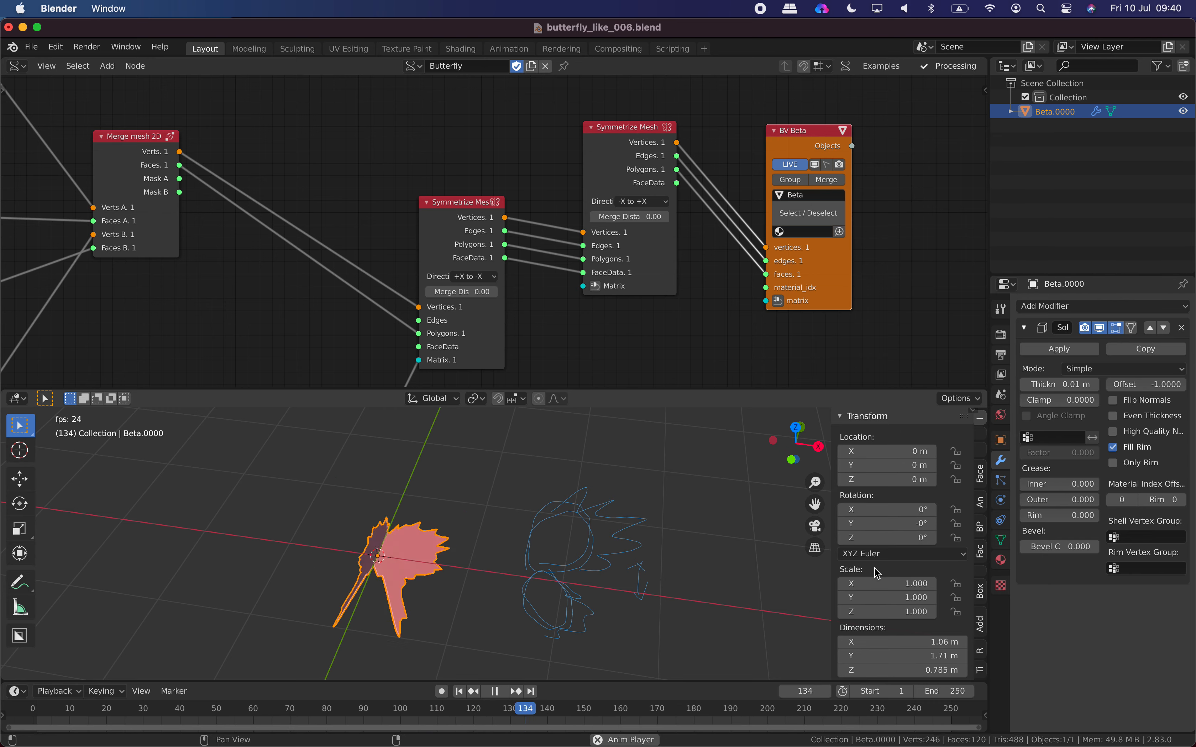
pyautogui.moveTo(717, 543); pyautogui.dragTo(621, 511, button='middle')
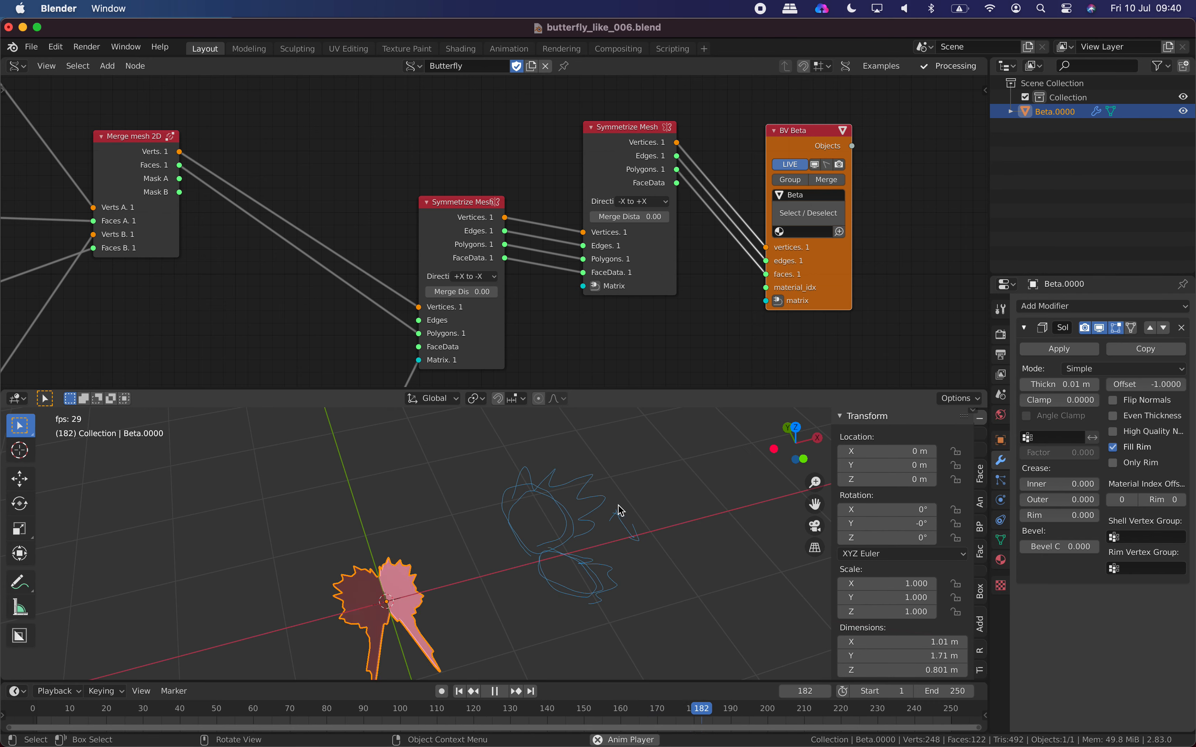
pyautogui.press('space')
pyautogui.moveTo(542, 526); pyautogui.dragTo(428, 563, button='middle')
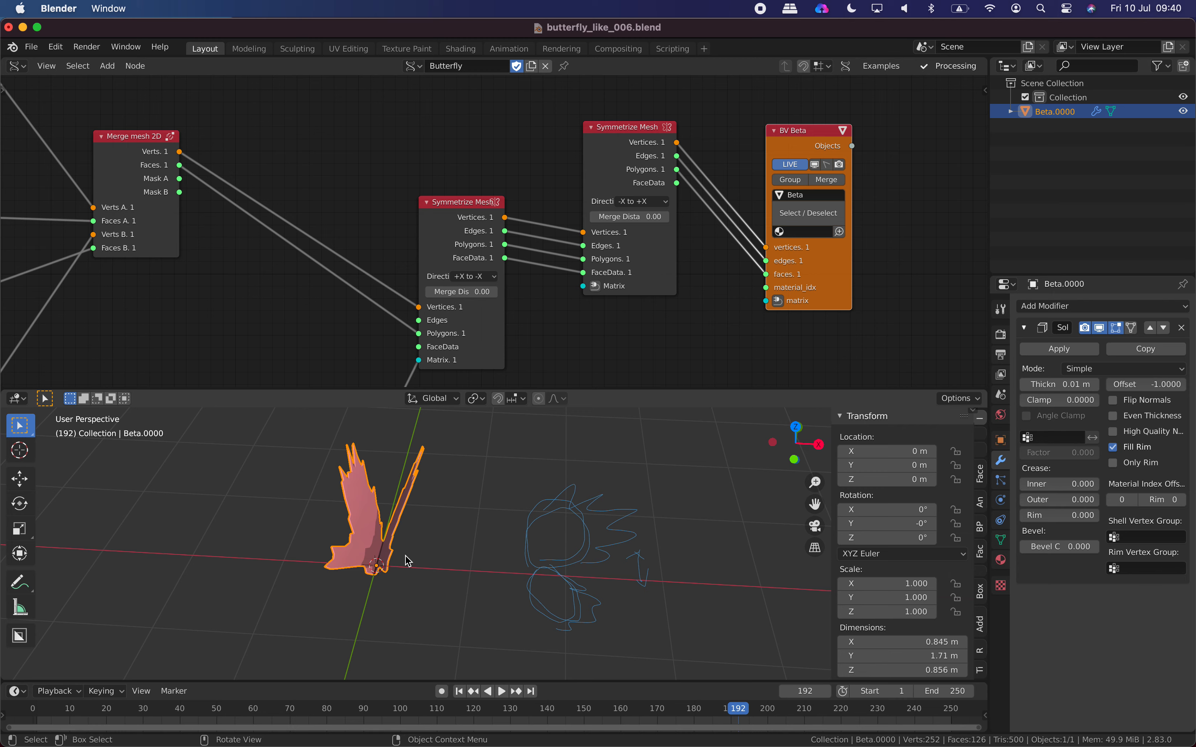
# Step: Set the shared seed value in the A Number node to 1024 to reshape both wings
pyautogui.scroll(-10, 375, 233)
pyautogui.moveTo(237, 191); pyautogui.dragTo(571, 168, button='middle')
pyautogui.scroll(3, 493, 208)
pyautogui.moveTo(226, 263); pyautogui.dragTo(246, 263)
# Step: Play the reseeded butterfly's animation from another angle and stop it at frame 246
pyautogui.moveTo(514, 484); pyautogui.dragTo(457, 454, button='middle')
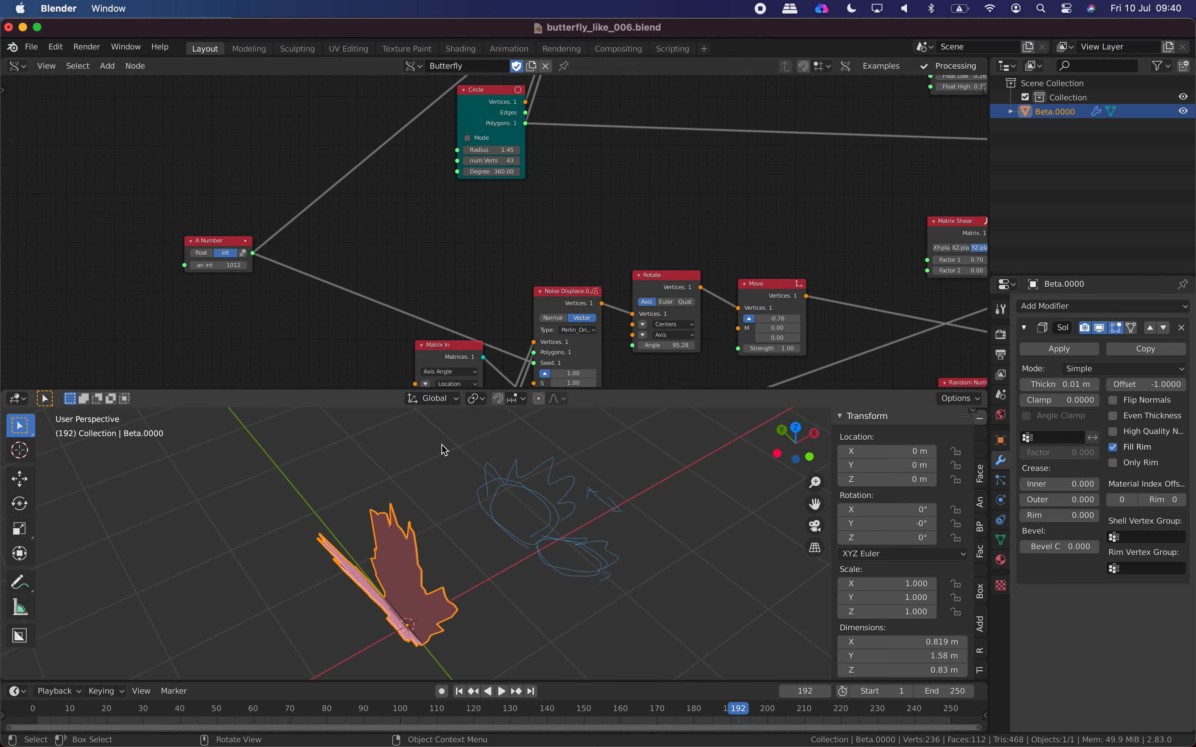
pyautogui.press('space')
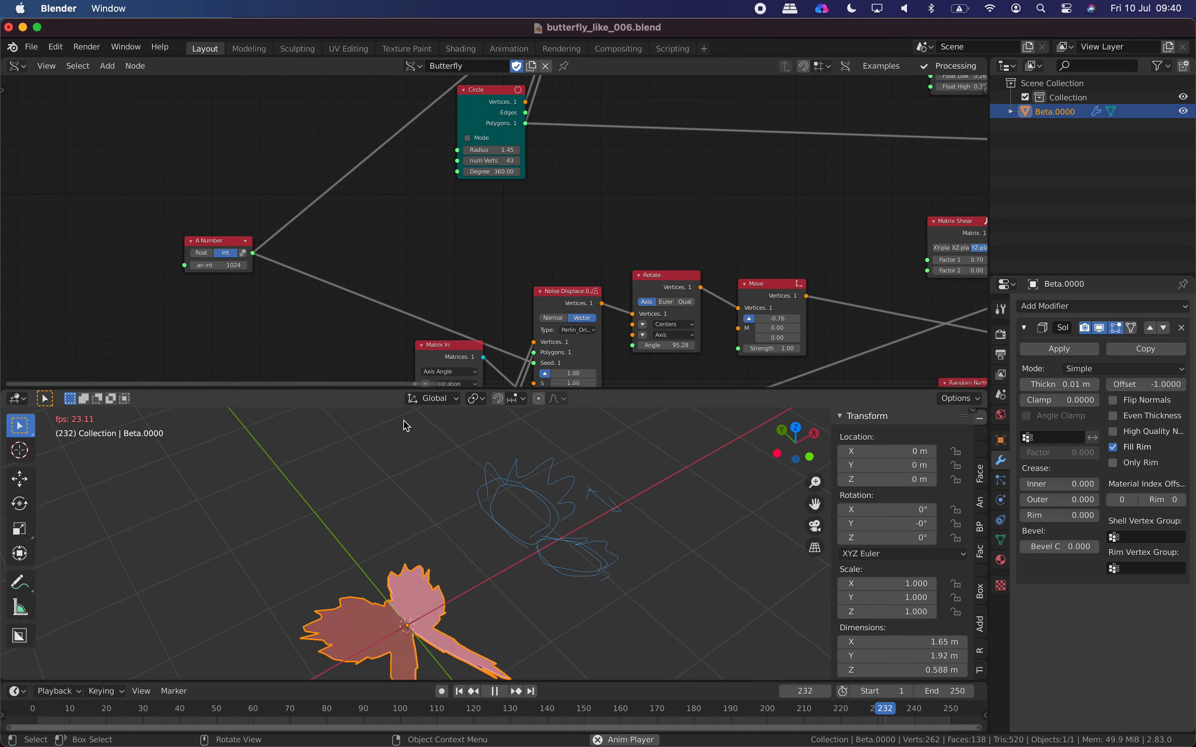
pyautogui.moveTo(403, 421); pyautogui.dragTo(346, 421, button='middle')
pyautogui.press('space')
# Step: Set the shared seed value in the A Number node to 996 and view the butterfly from above with the whole node tree
pyautogui.moveTo(235, 264); pyautogui.dragTo(217, 264)
pyautogui.moveTo(393, 435); pyautogui.dragTo(443, 487, button='middle')
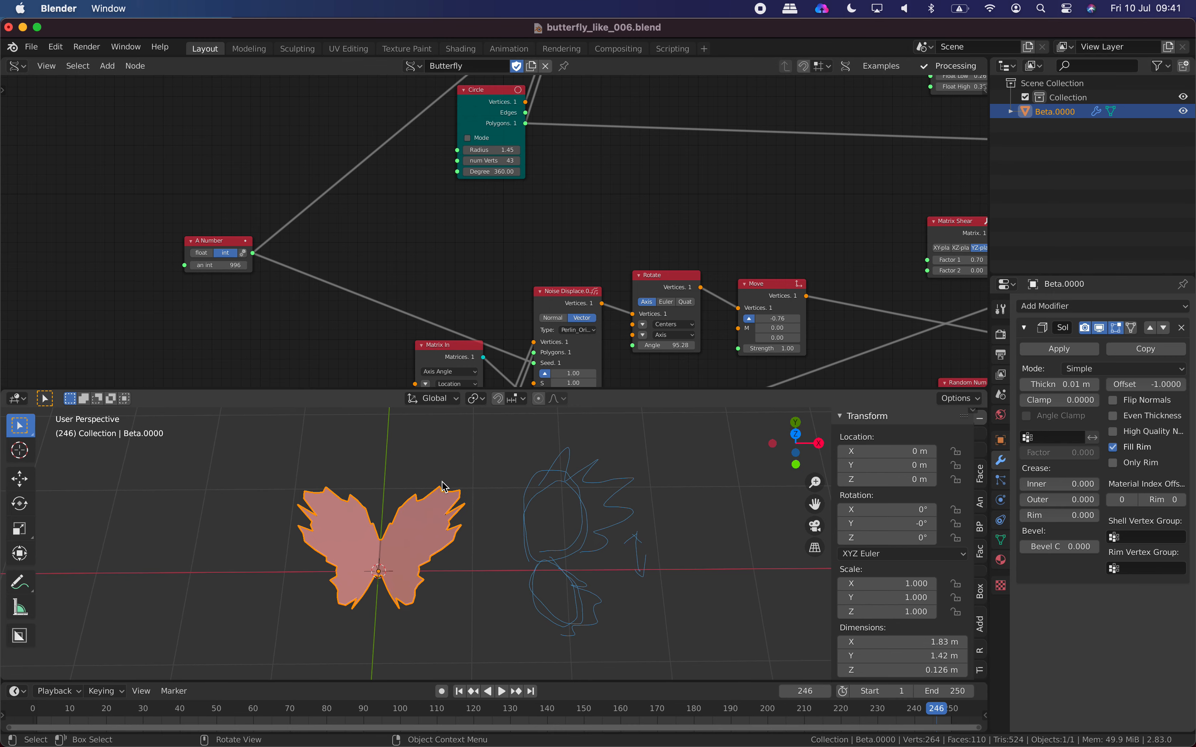
pyautogui.scroll(-4, 493, 254)
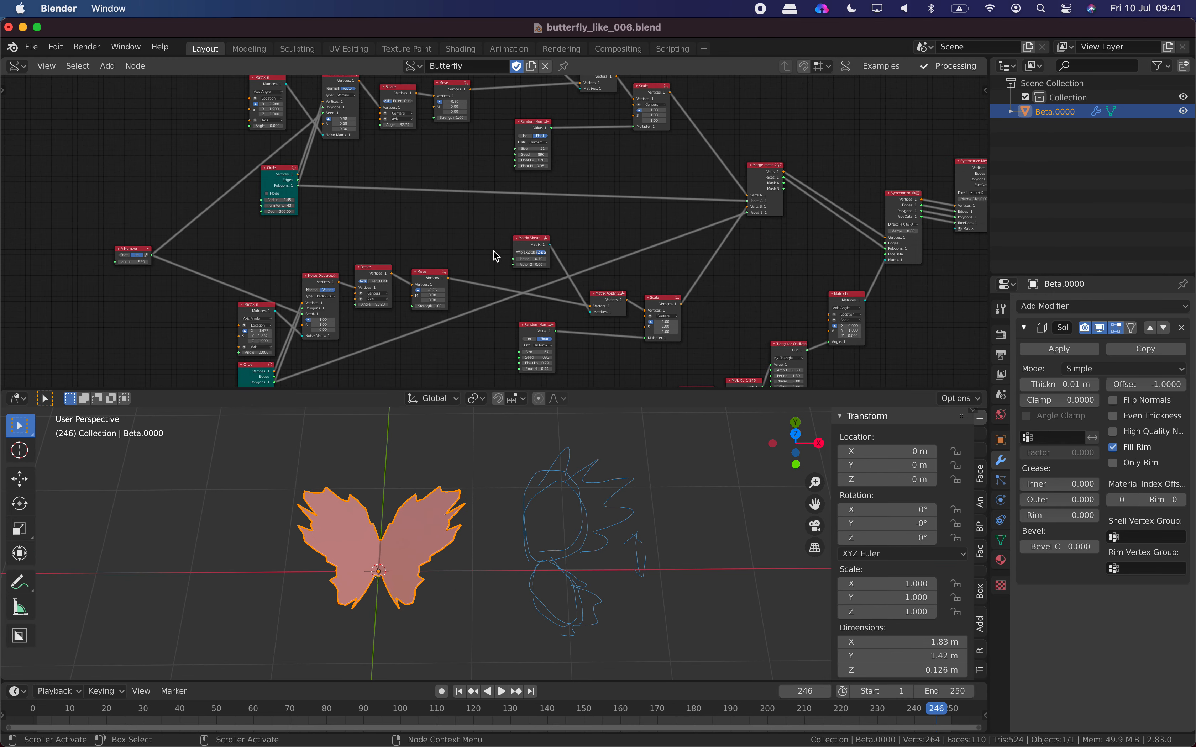